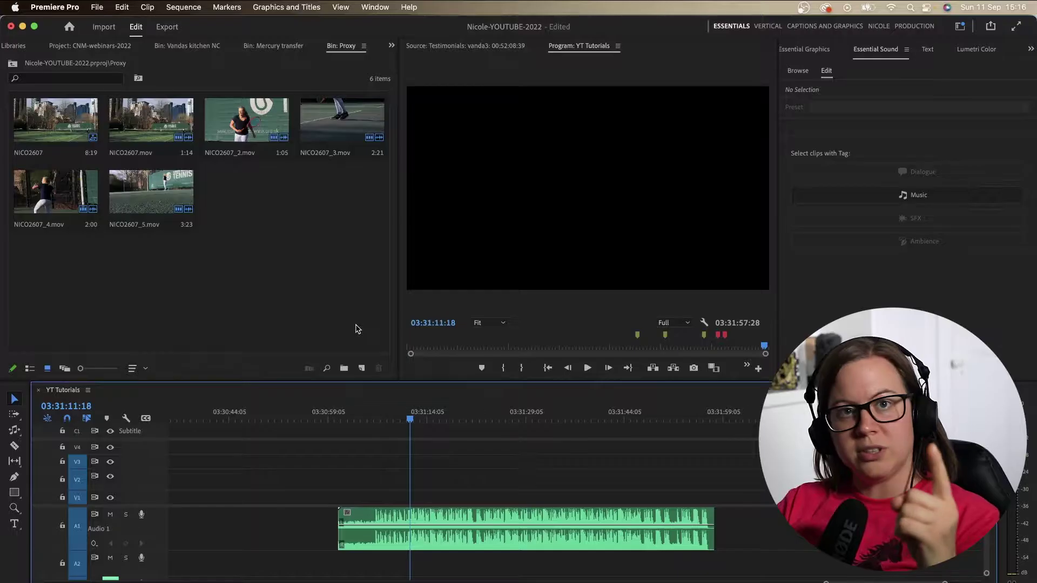
Step: Position the playhead on the first beat of the music clip, at 03:31:06:13
{"action": "left_click", "coordinate": [376, 415]}
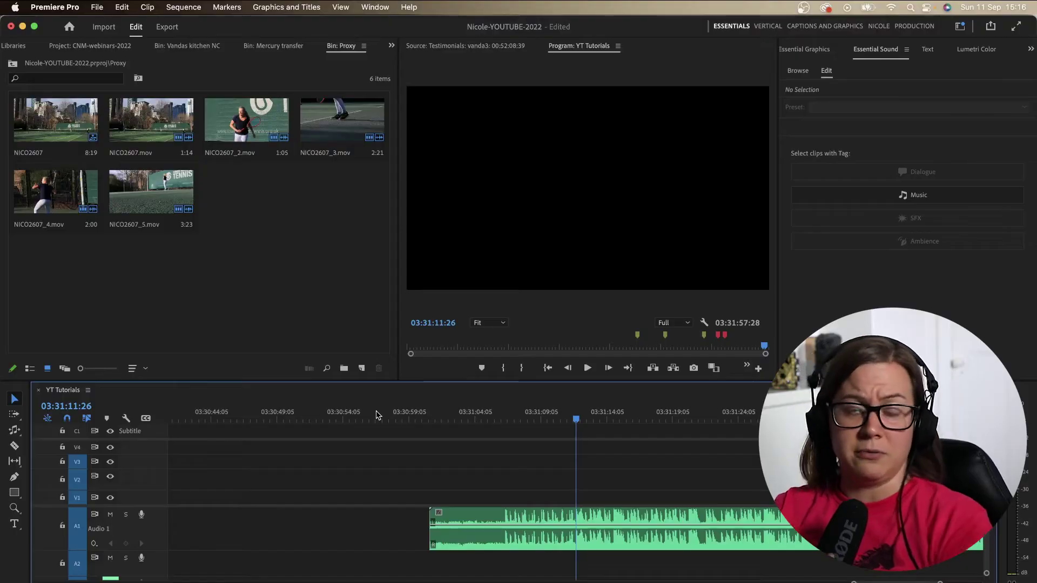
{"action": "left_click", "coordinate": [497, 412]}
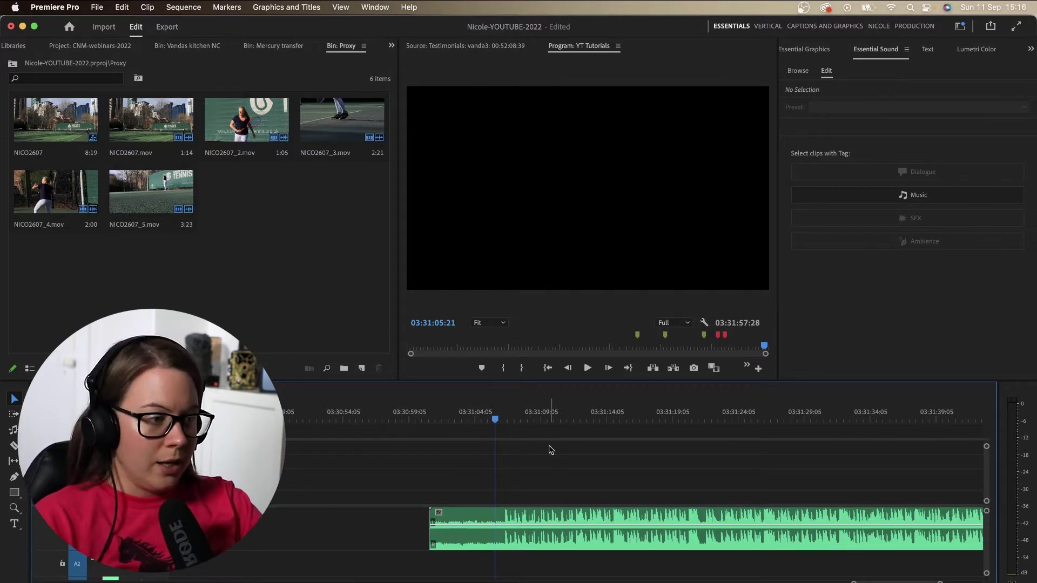
{"action": "left_click_drag", "start_coordinate": [508, 425], "coordinate": [503, 426]}
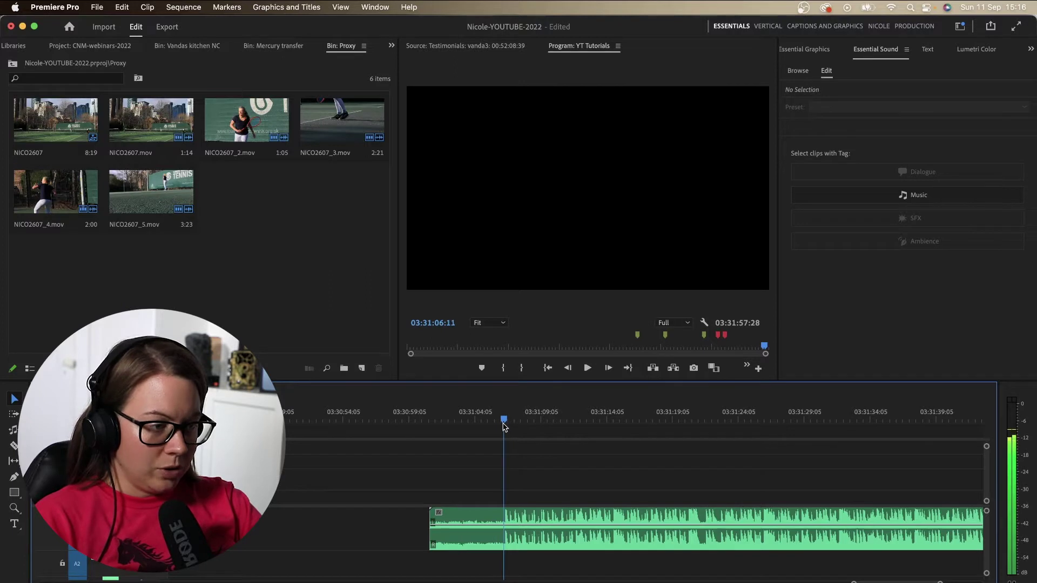
{"action": "key", "text": "equal"}
{"action": "key", "text": "equal"}
{"action": "left_click_drag", "start_coordinate": [578, 421], "coordinate": [582, 421]}
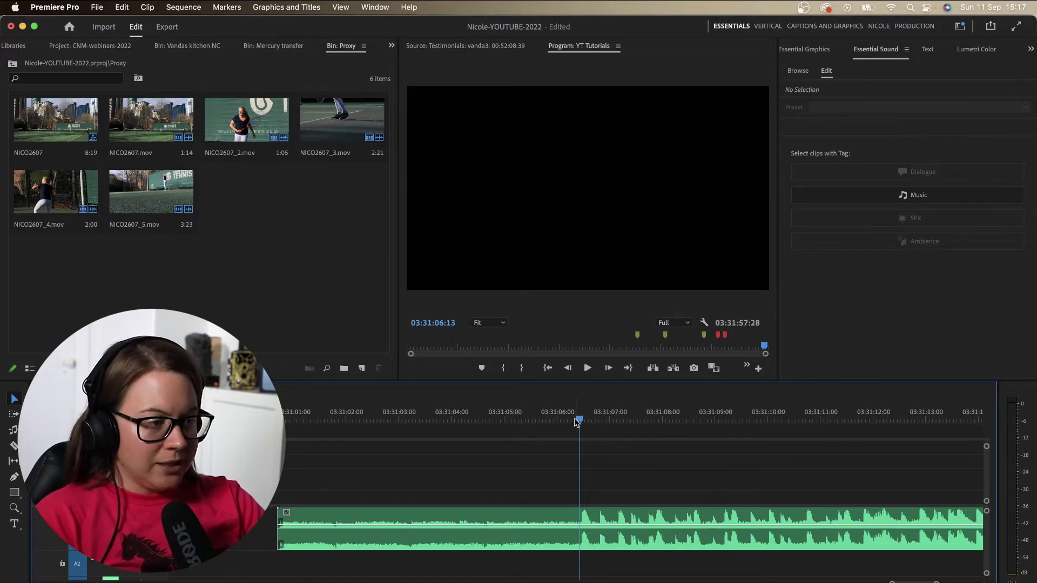
Step: Add a marker to the selected music clip at the first beat and dismiss its marker settings without changes
{"action": "left_click", "coordinate": [585, 514]}
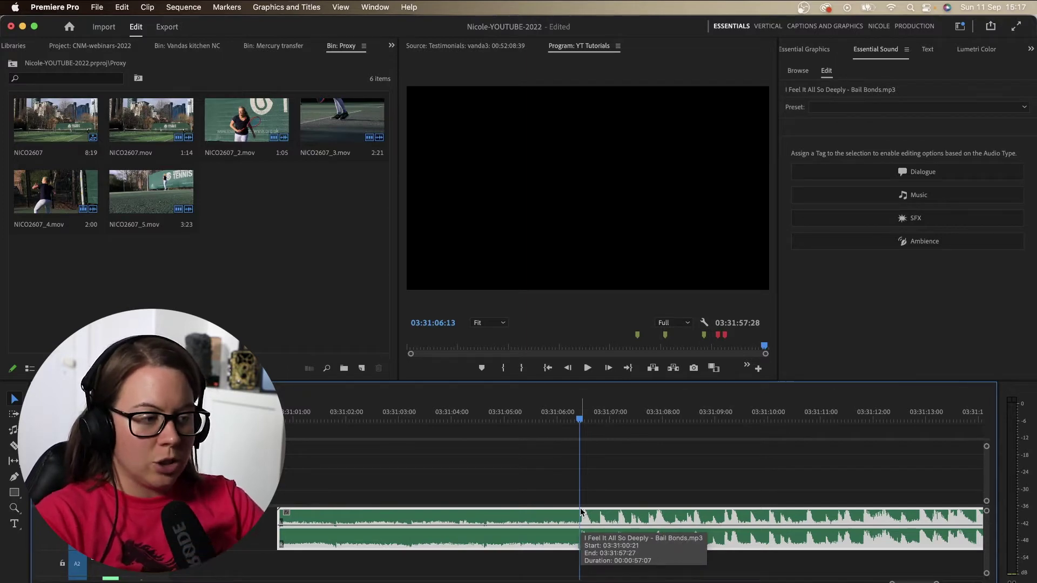
{"action": "type", "text": "mmm"}
{"action": "left_click", "coordinate": [624, 144]}
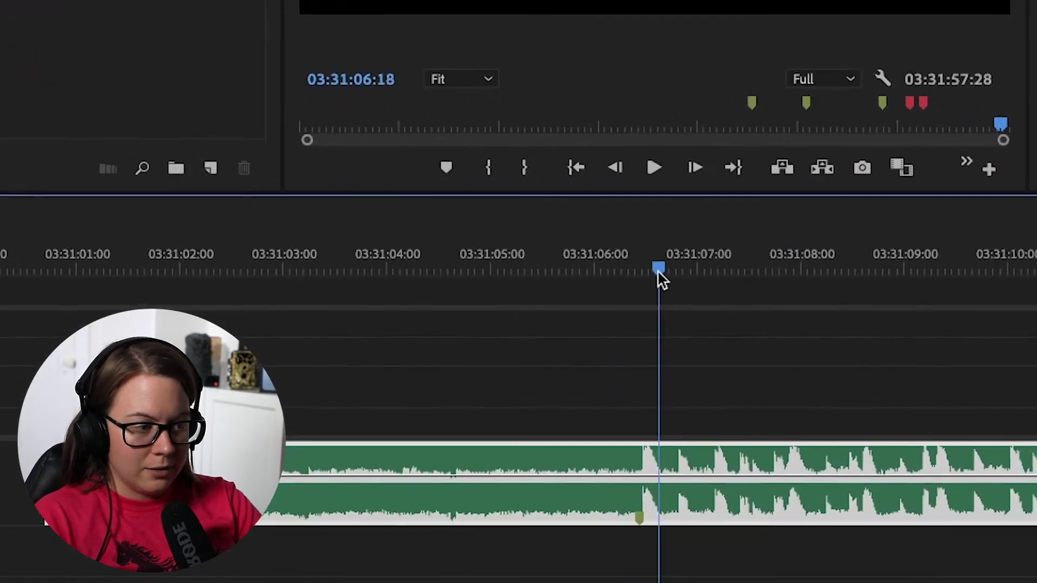
{"action": "left_click_drag", "start_coordinate": [657, 273], "coordinate": [669, 270]}
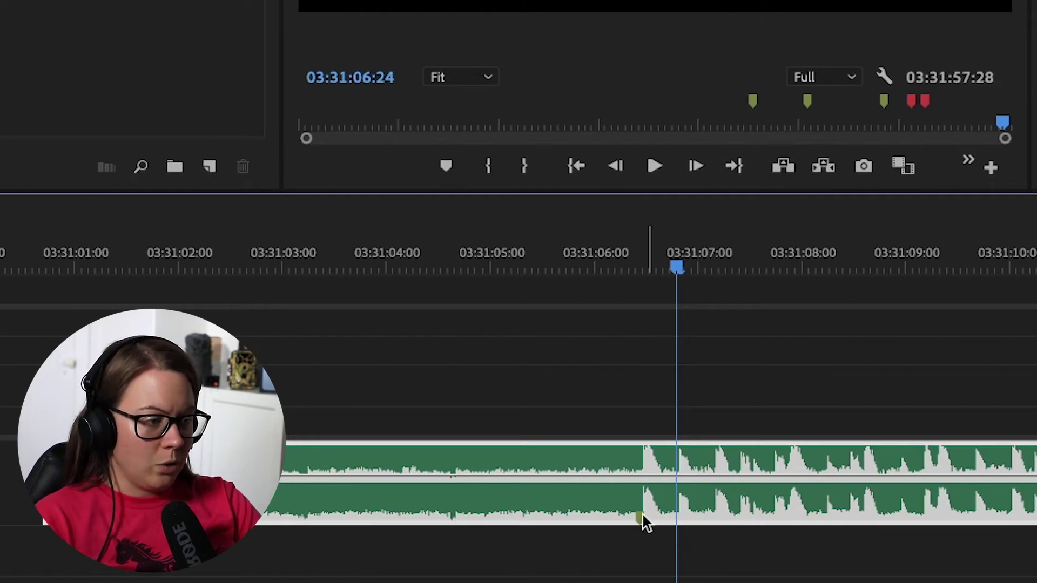
Step: Open the music clip in the Source monitor and clear all of its clip markers
{"action": "double_click", "coordinate": [651, 496]}
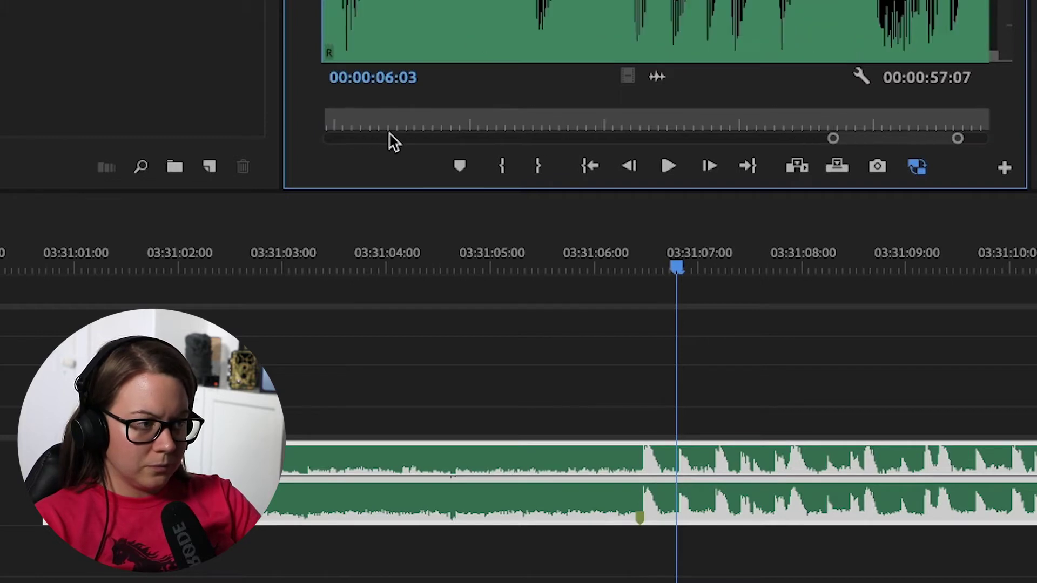
{"action": "scroll", "coordinate": [395, 138], "scroll_direction": "down", "scroll_amount": 2}
{"action": "scroll", "coordinate": [394, 139], "scroll_direction": "up", "scroll_amount": 2}
{"action": "right_click", "coordinate": [388, 103]}
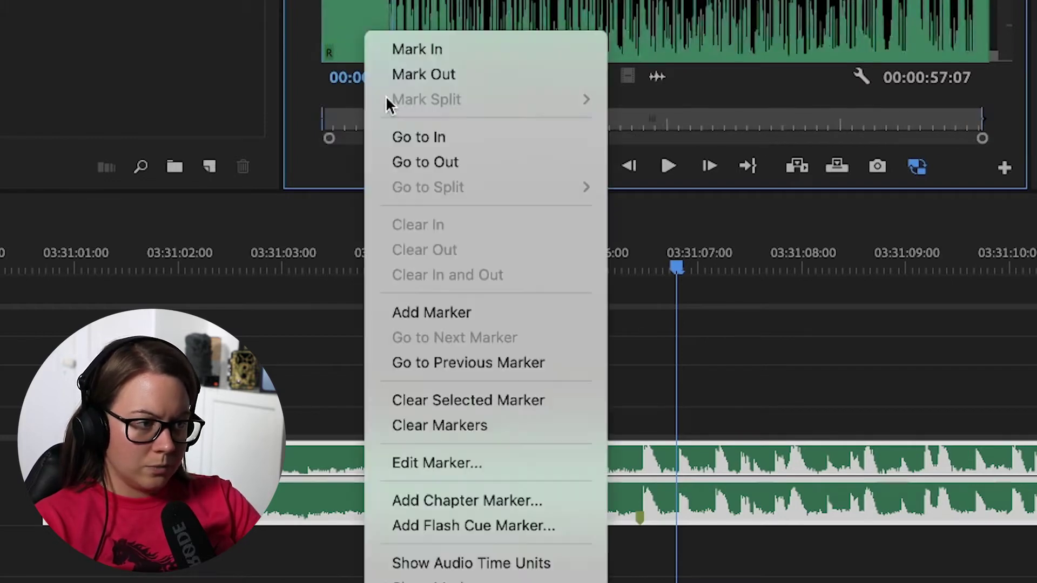
{"action": "left_click", "coordinate": [385, 425]}
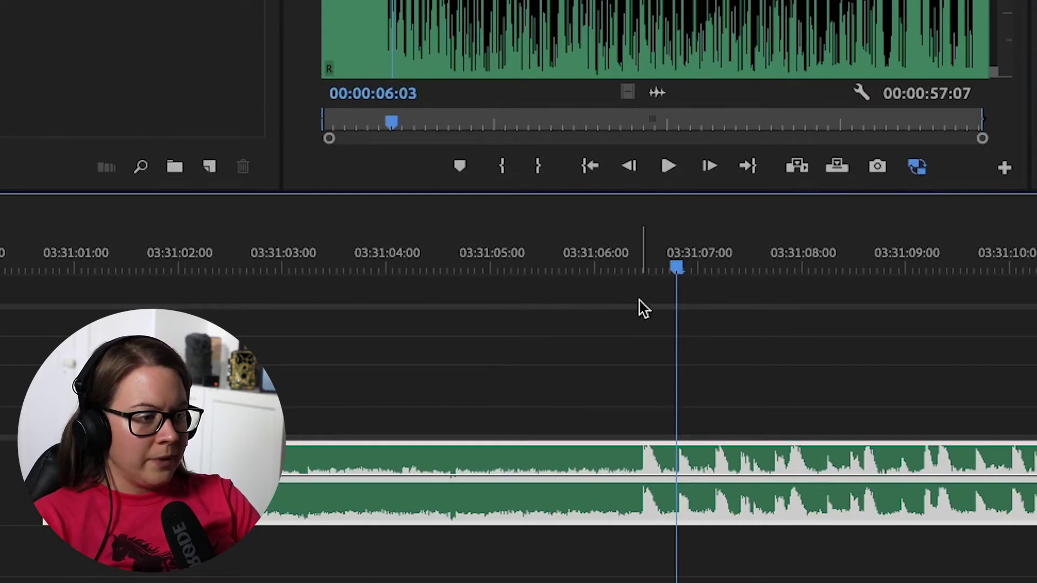
Step: Deselect the music clip, add a sequence marker on the first beat at 03:31:06:14, and undo that marker
{"action": "left_click", "coordinate": [643, 256]}
{"action": "left_click_drag", "start_coordinate": [643, 249], "coordinate": [644, 260]}
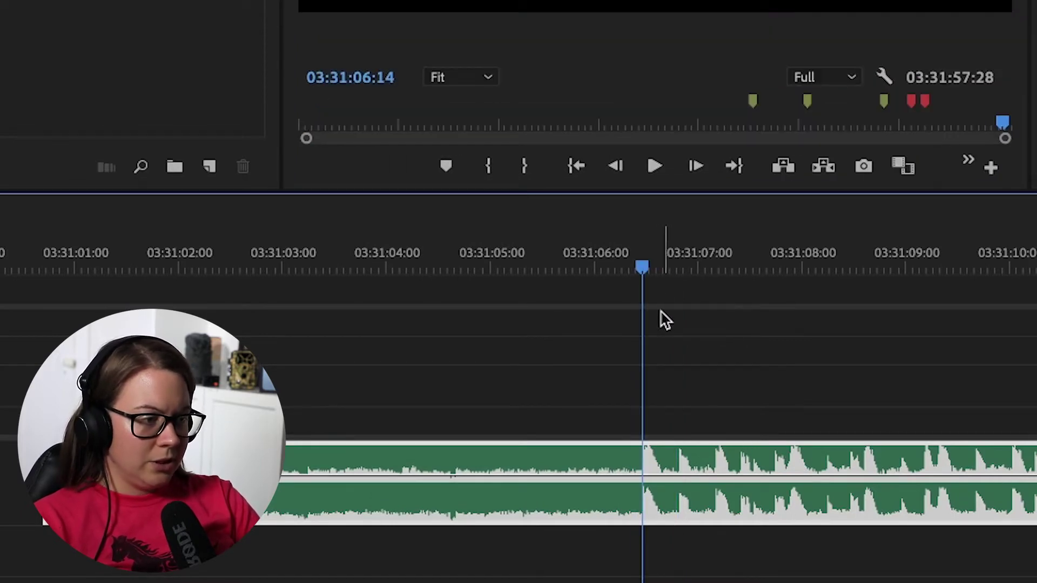
{"action": "left_click", "coordinate": [685, 339]}
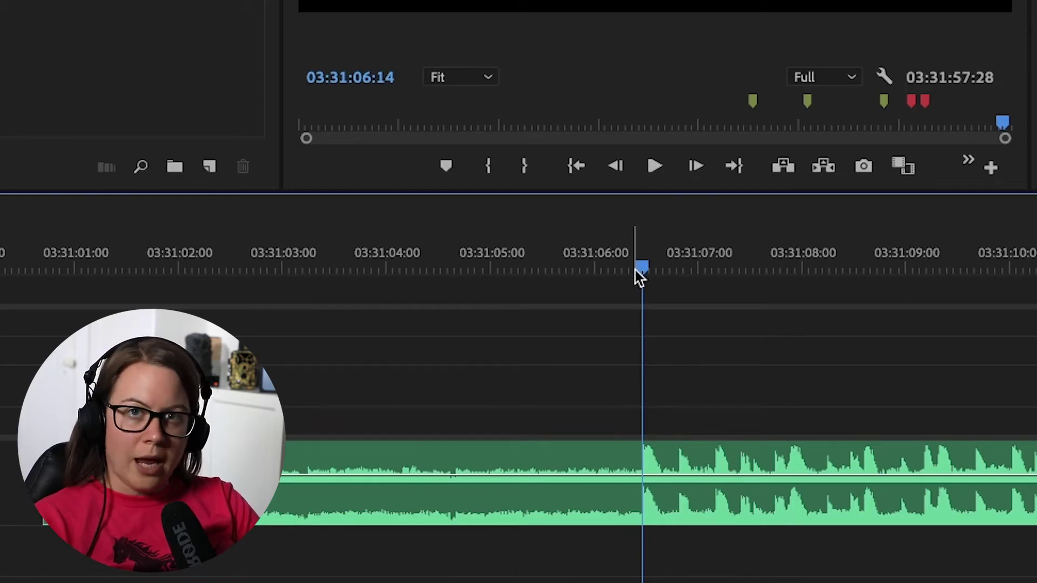
{"action": "key", "text": "m"}
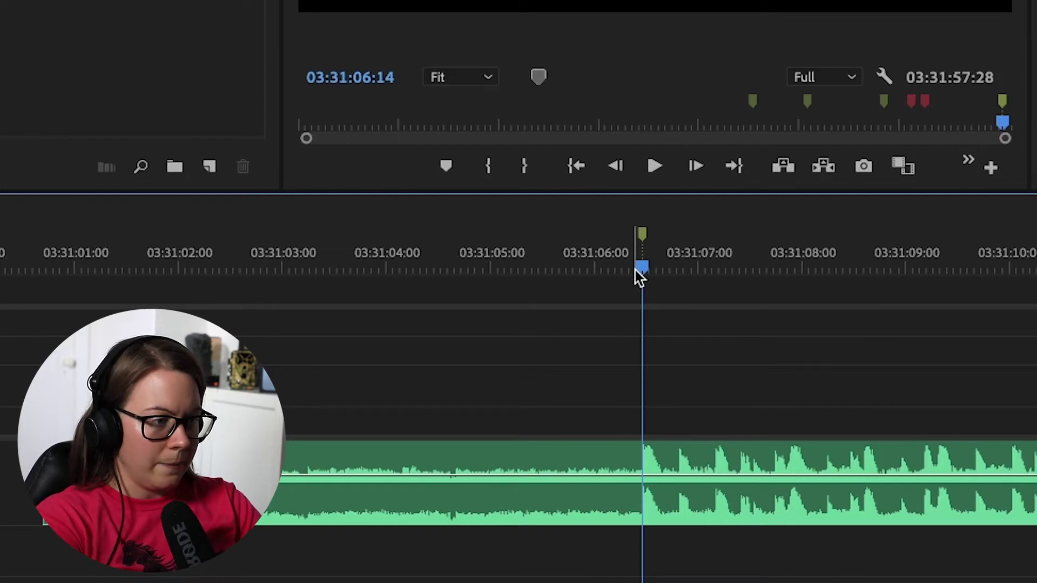
{"action": "key", "text": "ctrl+z"}
Step: Play the sequence from 03:31:05:22, just before the first beat, and add sequence markers in rhythm with the music
{"action": "left_click_drag", "start_coordinate": [635, 270], "coordinate": [578, 258]}
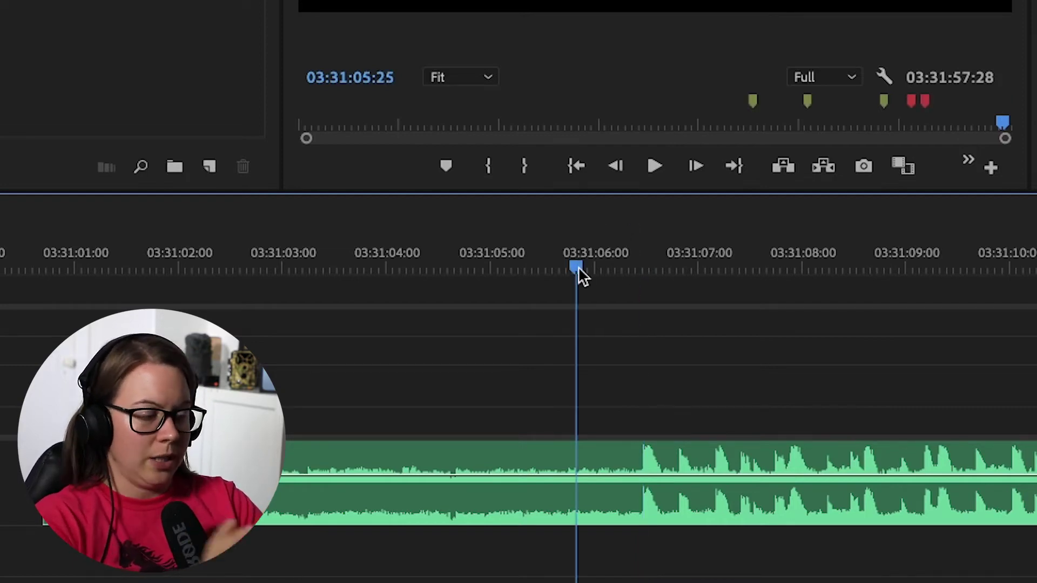
{"action": "left_click_drag", "start_coordinate": [579, 269], "coordinate": [568, 272]}
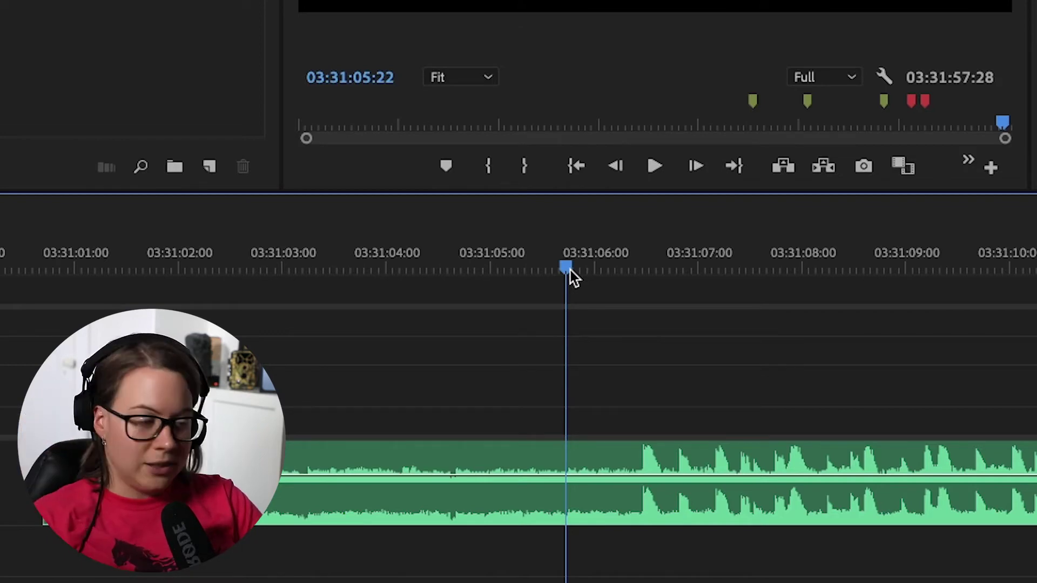
{"action": "key", "text": "space"}
{"action": "key", "text": "m"}
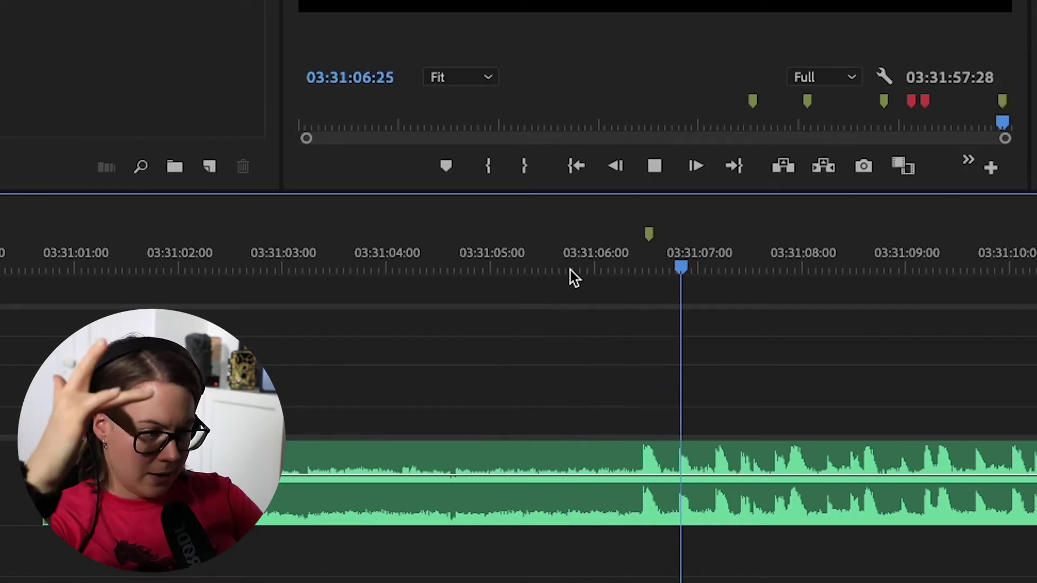
{"action": "key", "text": "m"}
{"action": "key", "text": "m"}
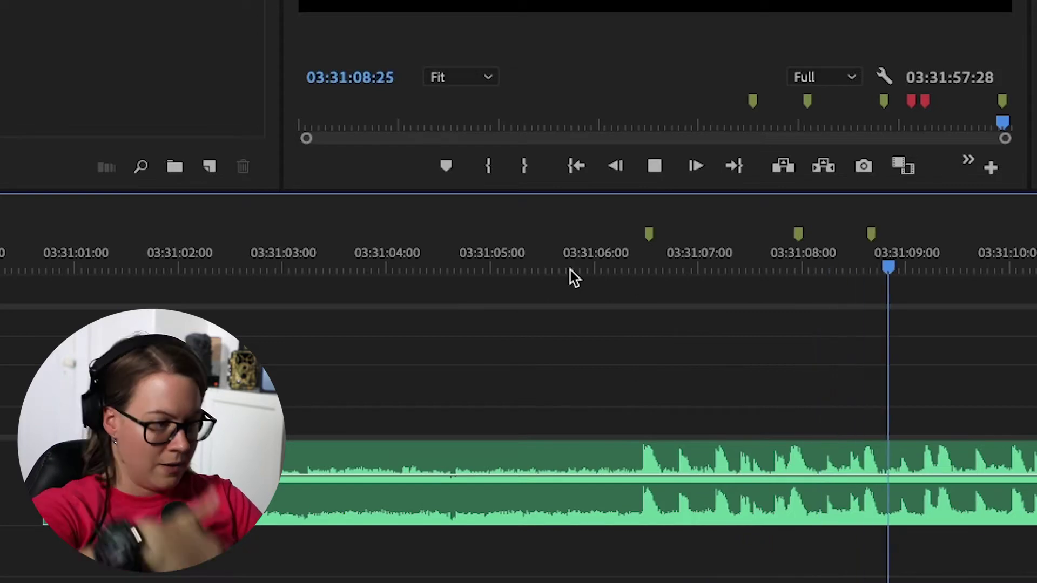
{"action": "key", "text": "m"}
{"action": "key", "text": "m"}
{"action": "key", "text": "m"}
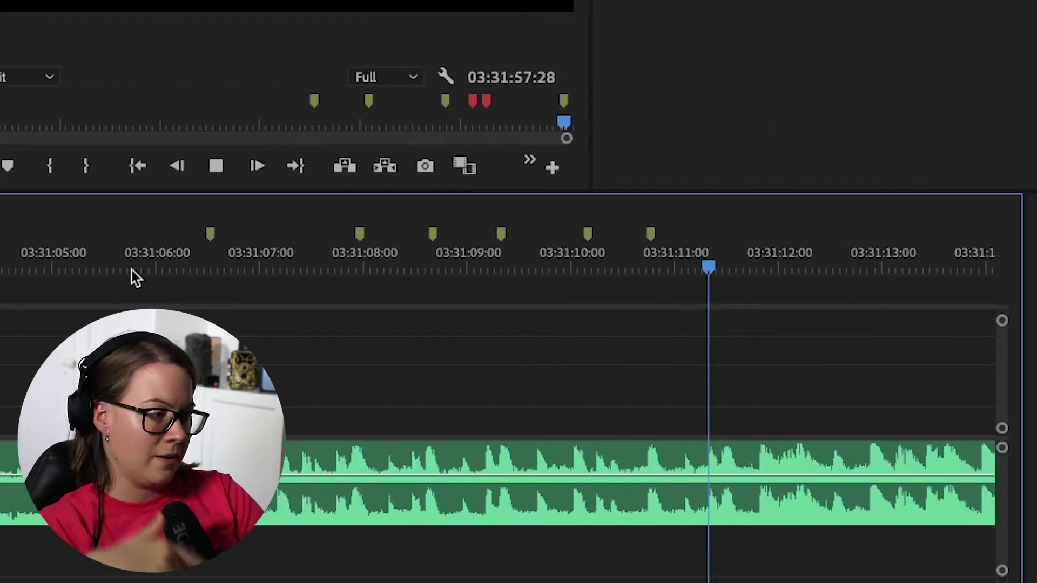
{"action": "key", "text": "m"}
{"action": "key", "text": "m"}
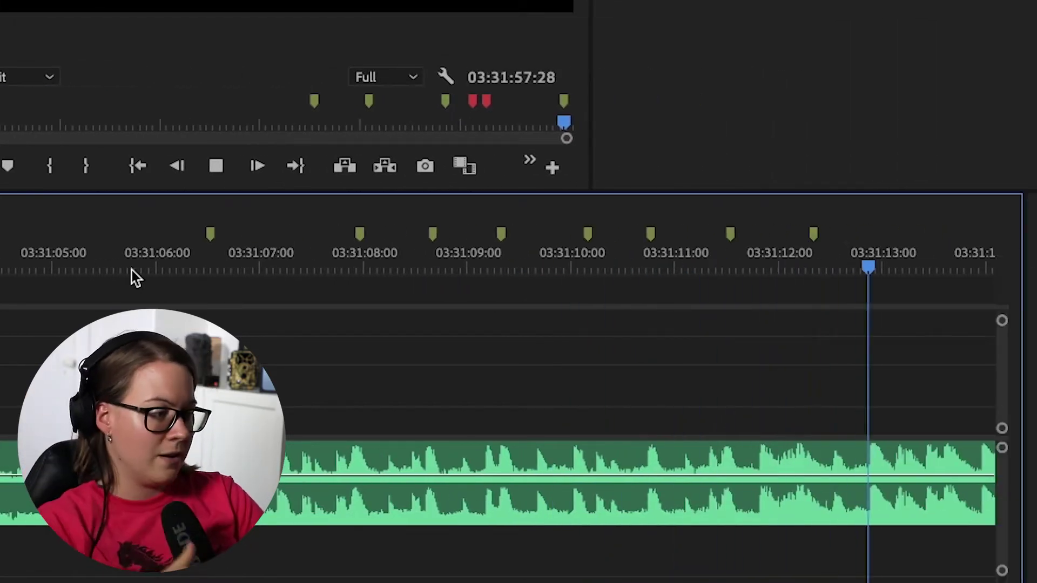
{"action": "key", "text": "m"}
{"action": "key", "text": "m"}
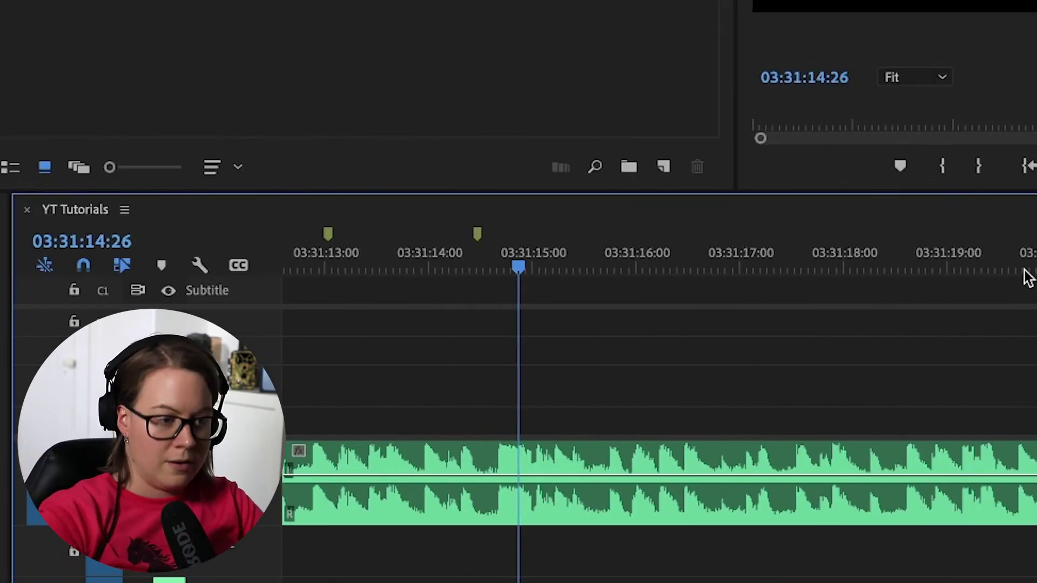
{"action": "key", "text": "m"}
{"action": "key", "text": "m"}
{"action": "key", "text": "m"}
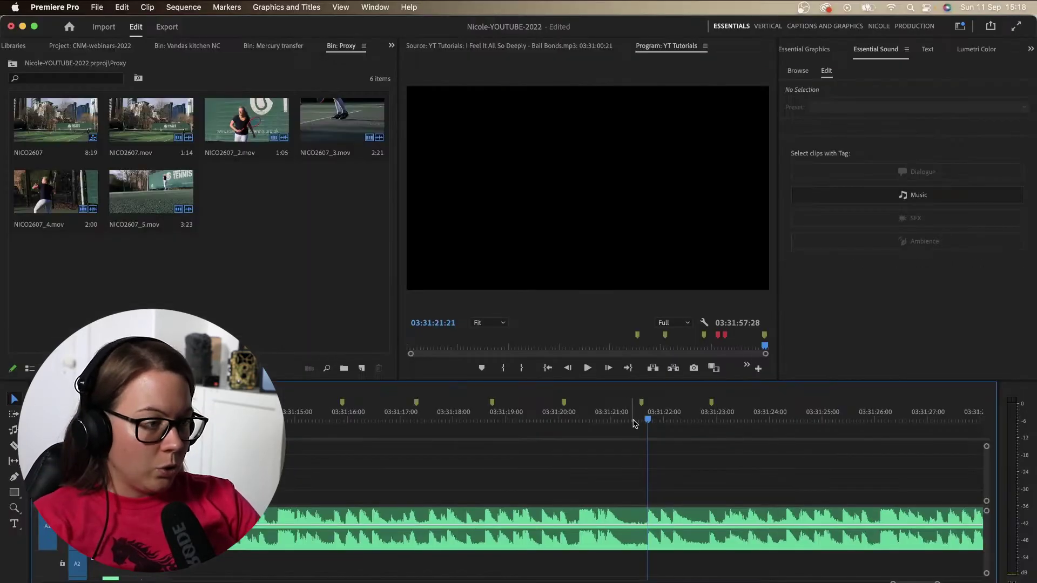
Step: Review the markers over the music clip and return the playhead to 03:31:06:04, just before the first beat marker
{"action": "left_click_drag", "start_coordinate": [650, 423], "coordinate": [655, 513]}
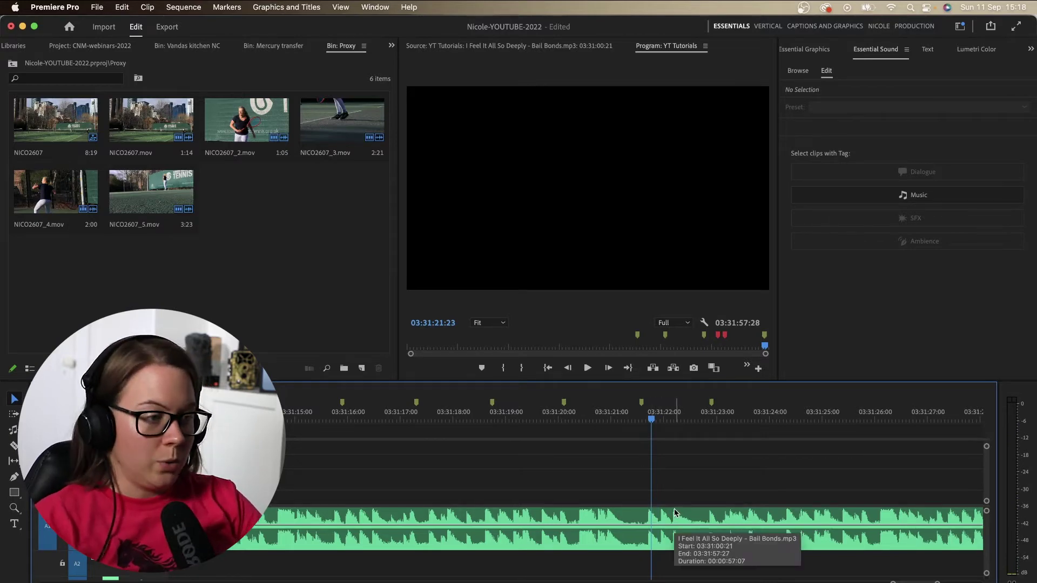
{"action": "scroll", "coordinate": [453, 454], "scroll_direction": "down", "scroll_amount": 5}
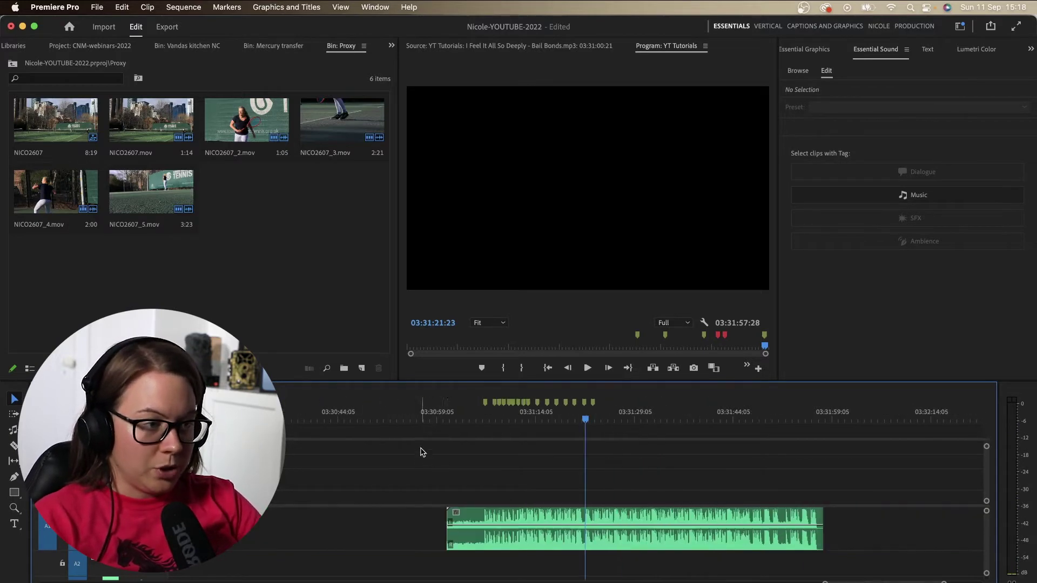
{"action": "left_click", "coordinate": [478, 421]}
{"action": "key", "text": "="}
{"action": "key", "text": "="}
{"action": "key", "text": "="}
{"action": "left_click", "coordinate": [598, 421]}
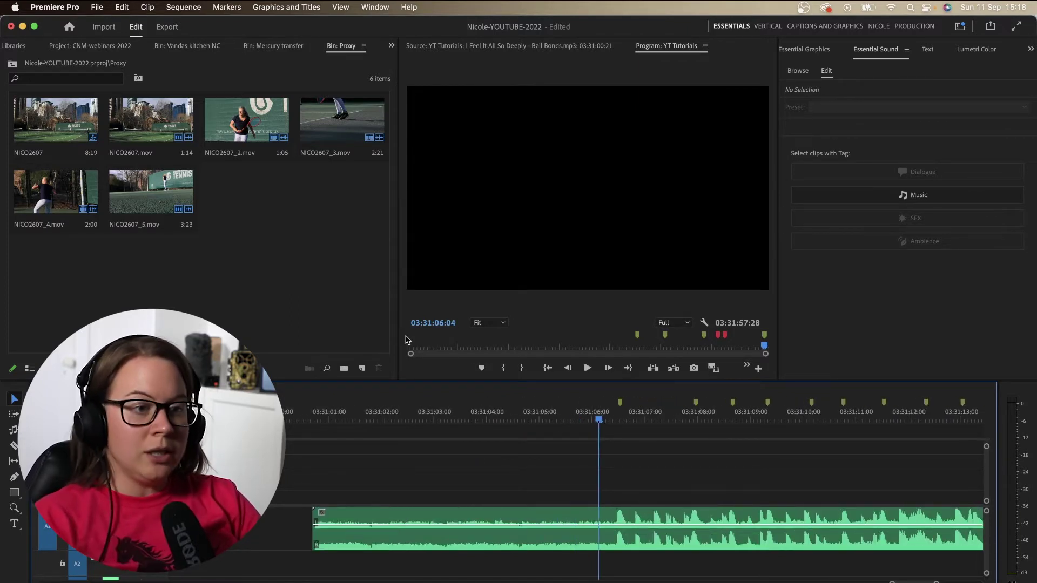
{"action": "left_click", "coordinate": [298, 202]}
{"action": "left_click_drag", "start_coordinate": [389, 231], "coordinate": [64, 153]}
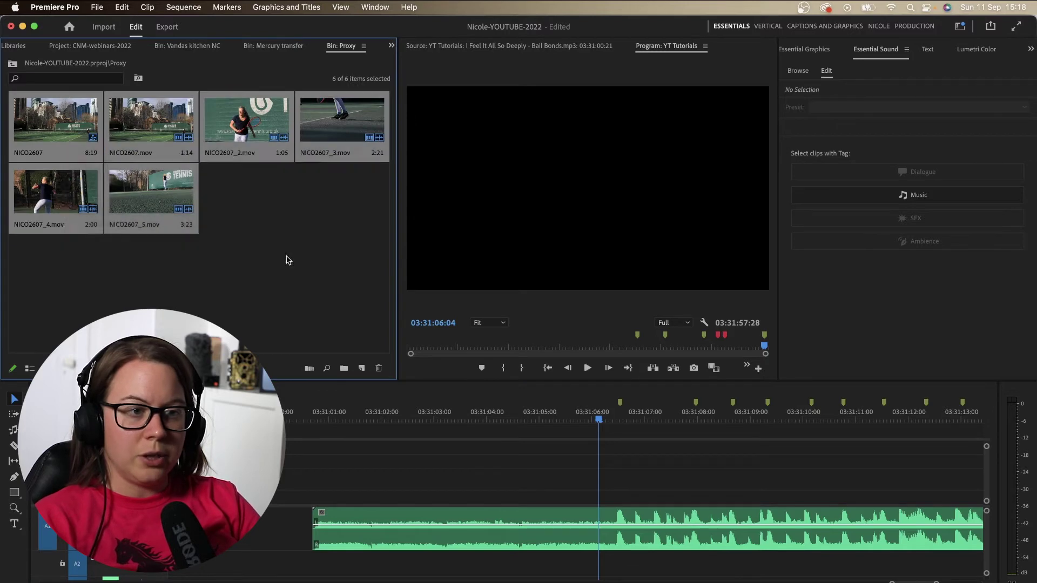
{"action": "left_click", "coordinate": [287, 259]}
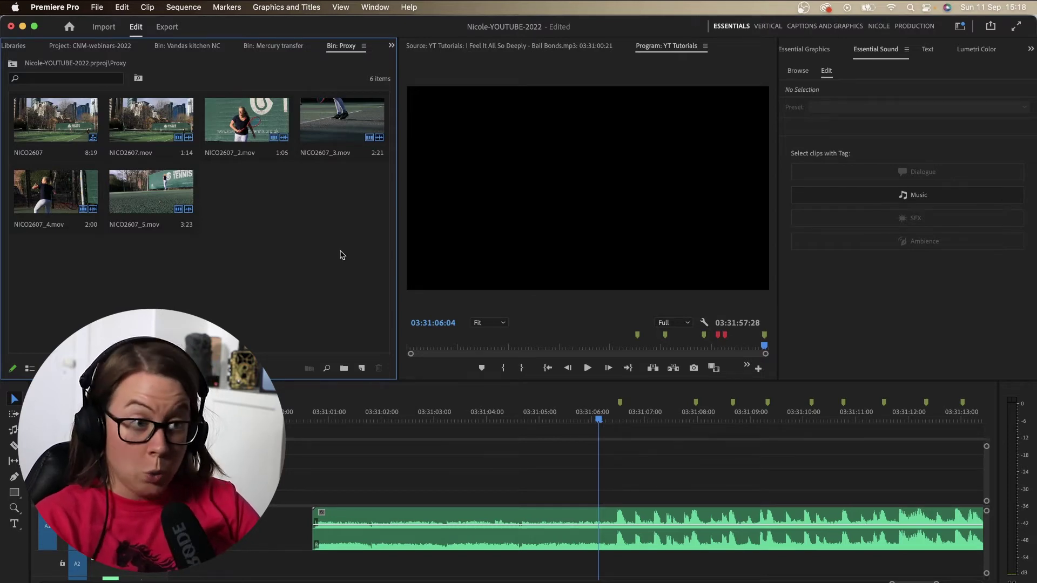
Step: Set in and out points in NICO2607.mov for a 1:17 range ending at 00:03:20:06
{"action": "double_click", "coordinate": [164, 125]}
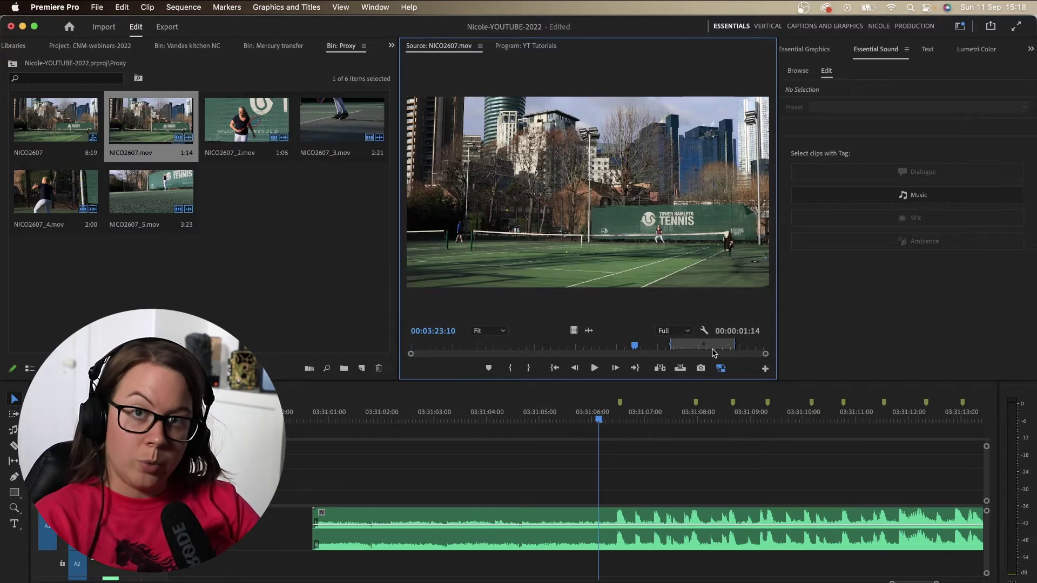
{"action": "left_click", "coordinate": [457, 345]}
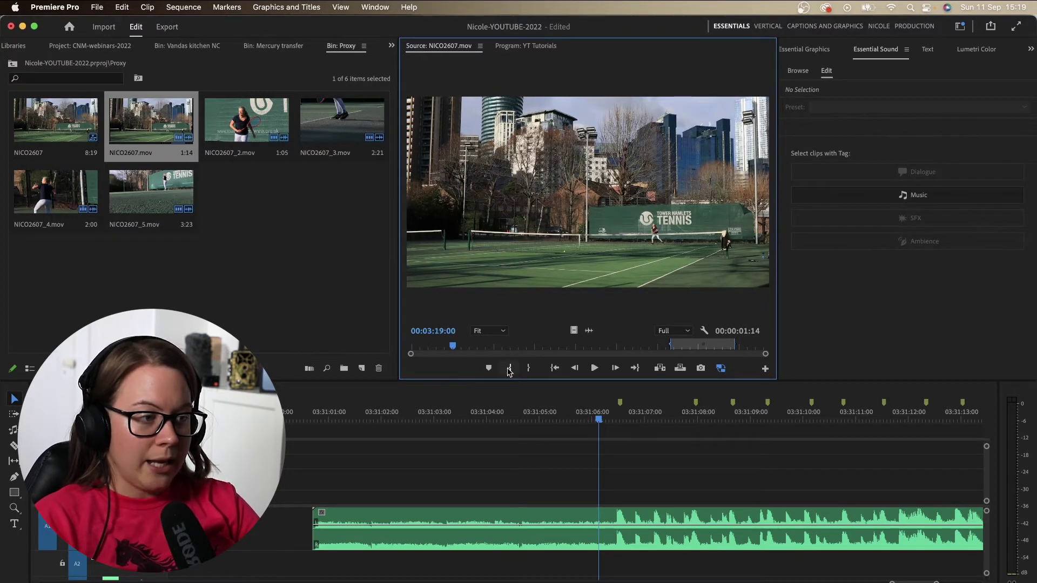
{"action": "left_click_drag", "start_coordinate": [453, 345], "coordinate": [503, 349]}
{"action": "key", "text": "i"}
{"action": "key", "text": "o"}
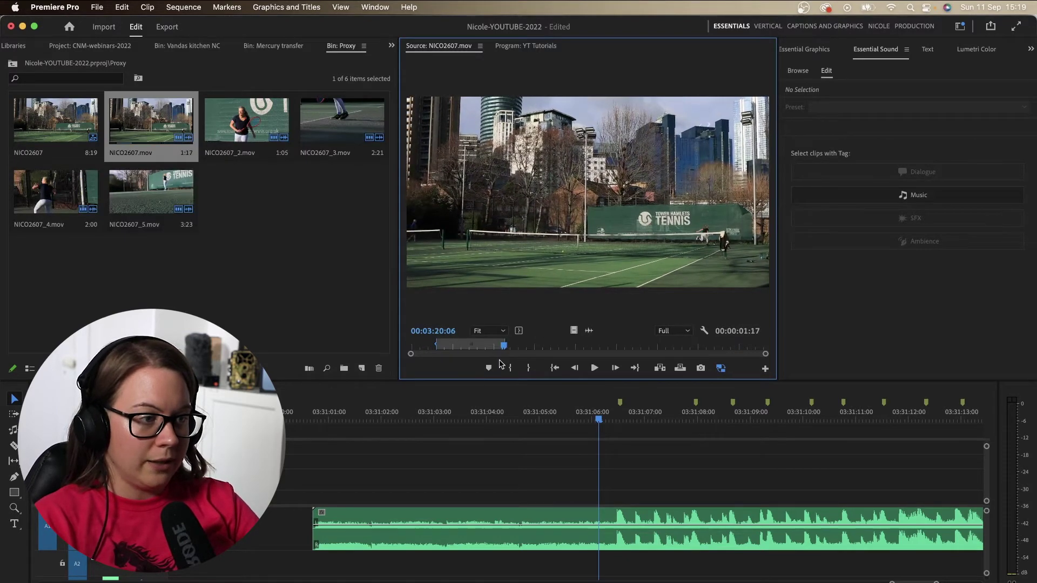
Step: Set in and out points in NICO2607_2.mov for a 0:19 range ending at 00:03:57:20
{"action": "double_click", "coordinate": [243, 122]}
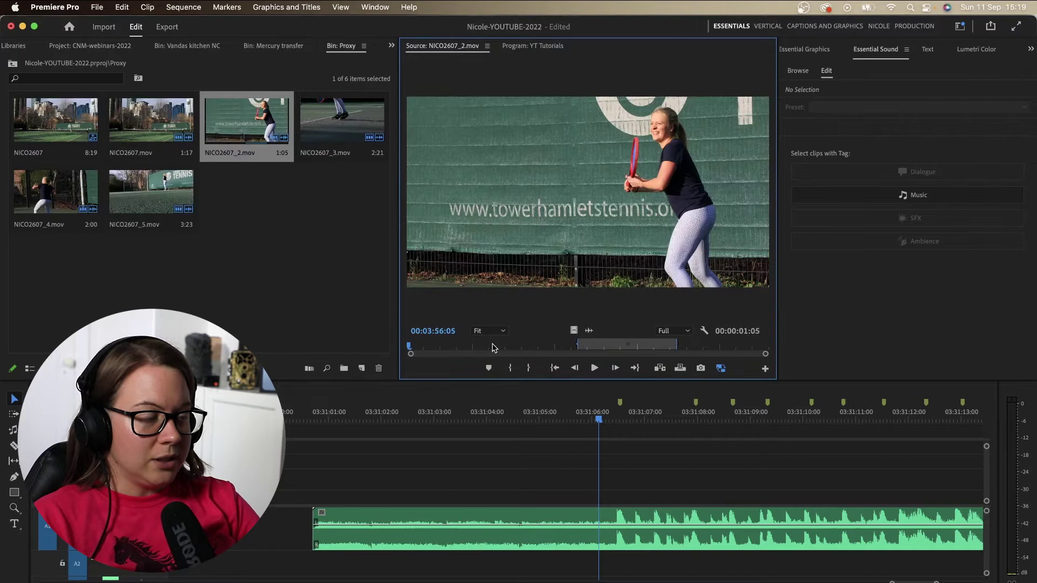
{"action": "left_click_drag", "start_coordinate": [414, 347], "coordinate": [539, 349]}
{"action": "key", "text": "i"}
{"action": "key", "text": "o"}
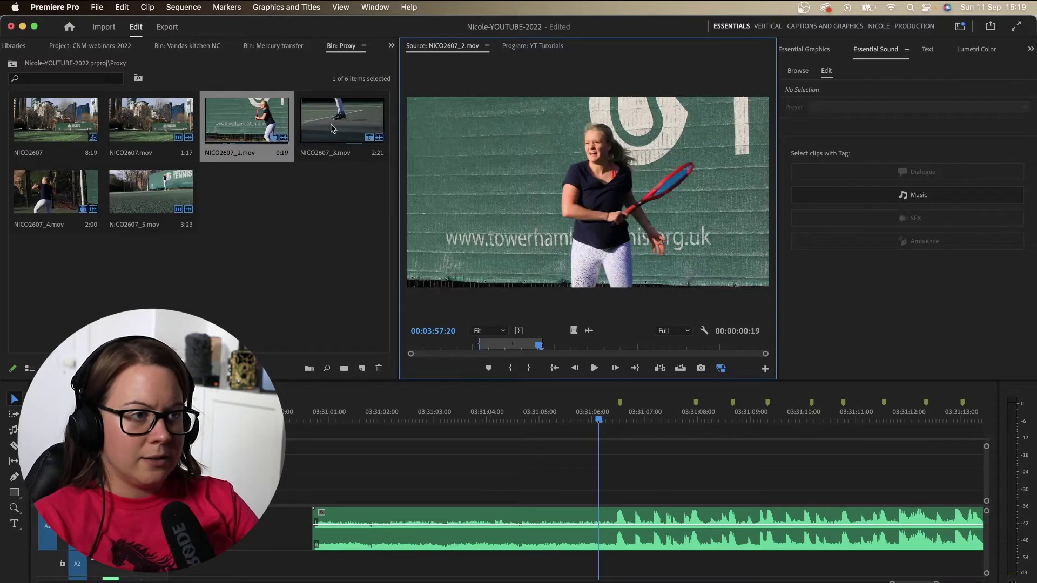
Step: Set in and out points in NICO2607_3.mov for a 2:07 range ending at 00:04:08:12
{"action": "double_click", "coordinate": [327, 124]}
{"action": "left_click_drag", "start_coordinate": [458, 350], "coordinate": [506, 351]}
{"action": "key", "text": "i"}
{"action": "key", "text": "o"}
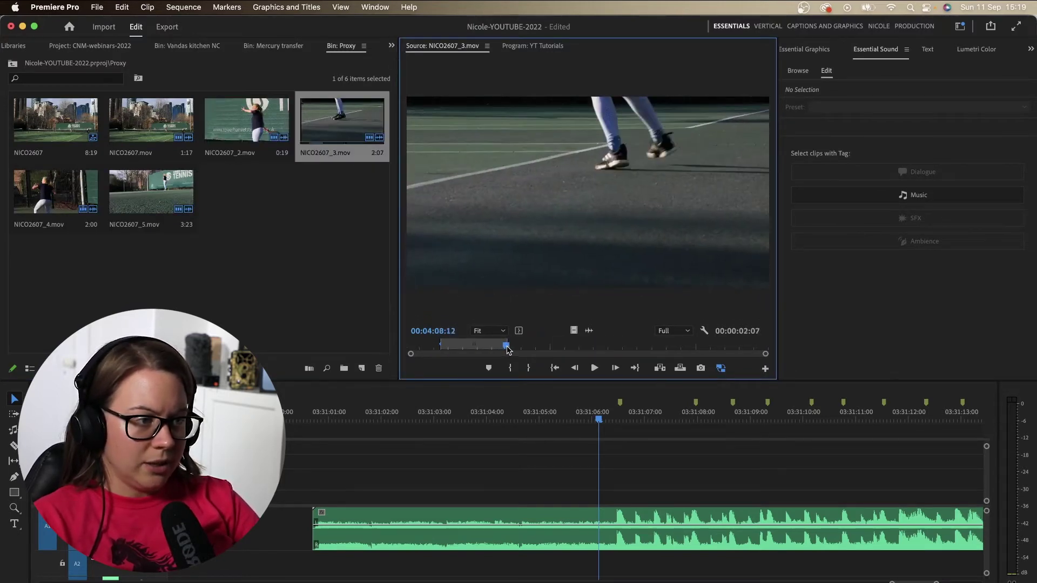
Step: Set in and out points in NICO2607_4.mov for a 1:05 range ending at 00:04:26:17
{"action": "double_click", "coordinate": [56, 192]}
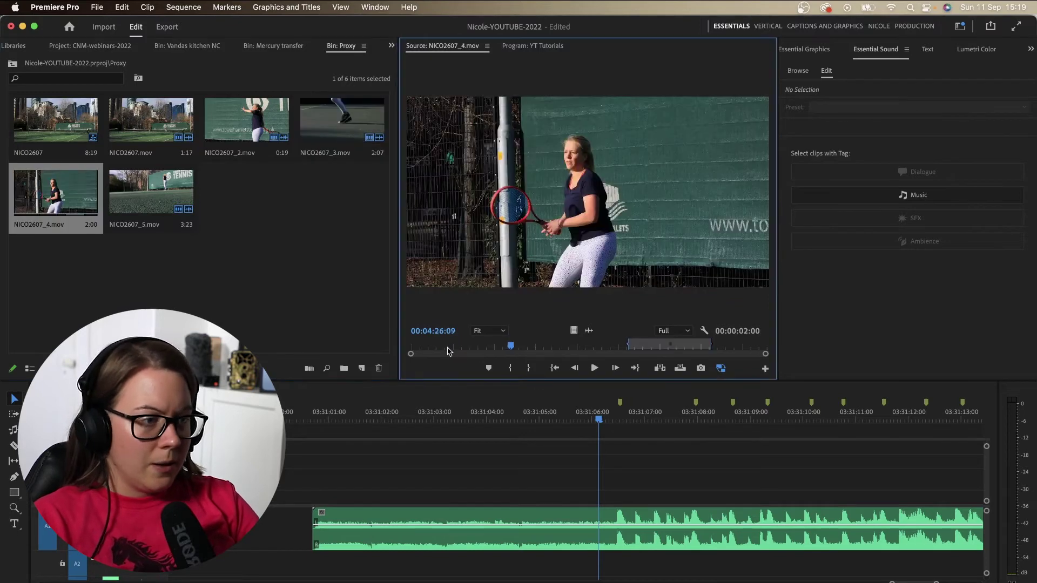
{"action": "left_click_drag", "start_coordinate": [447, 350], "coordinate": [523, 350]}
{"action": "key", "text": "i"}
{"action": "key", "text": "o"}
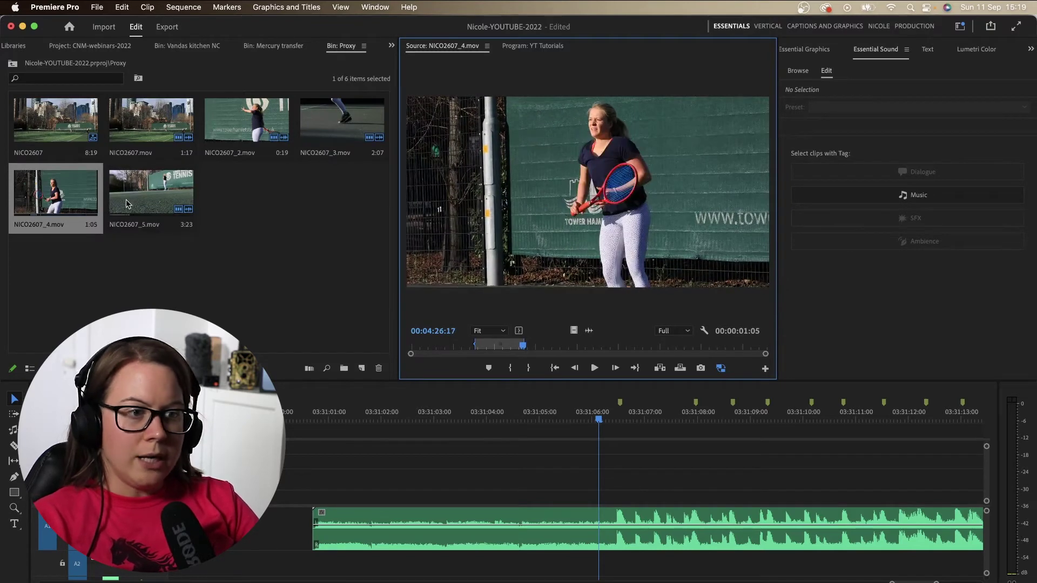
Step: Set in and out points in NICO2607_5.mov for a range of 2:05
{"action": "double_click", "coordinate": [127, 201]}
{"action": "left_click_drag", "start_coordinate": [459, 346], "coordinate": [490, 347]}
{"action": "key", "text": "i"}
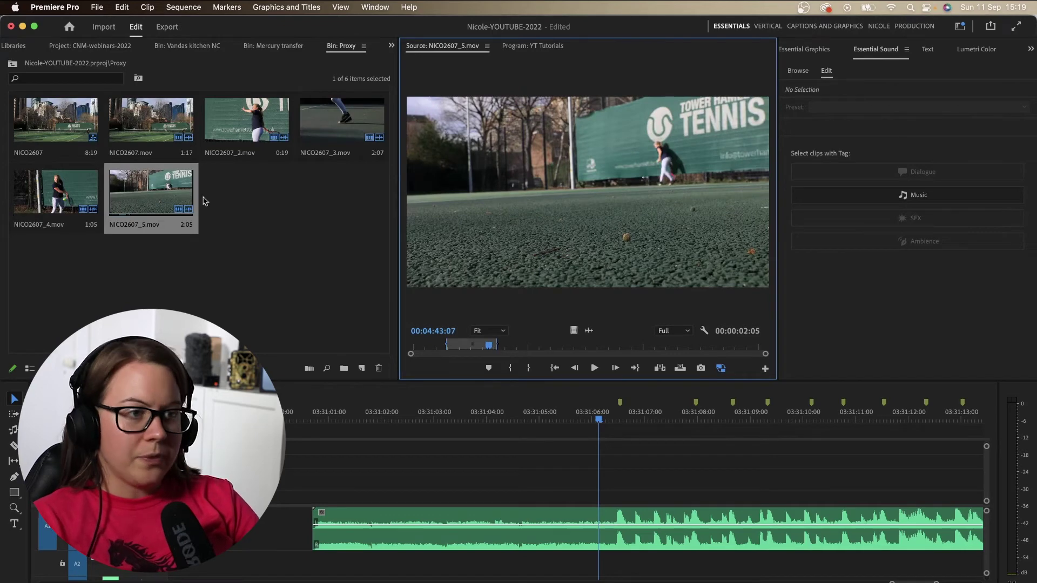
Step: Park the playhead just before the first beat marker and open Automate to Sequence for NICO2607.mov through NICO2607_5.mov
{"action": "left_click", "coordinate": [154, 183], "text": "shift"}
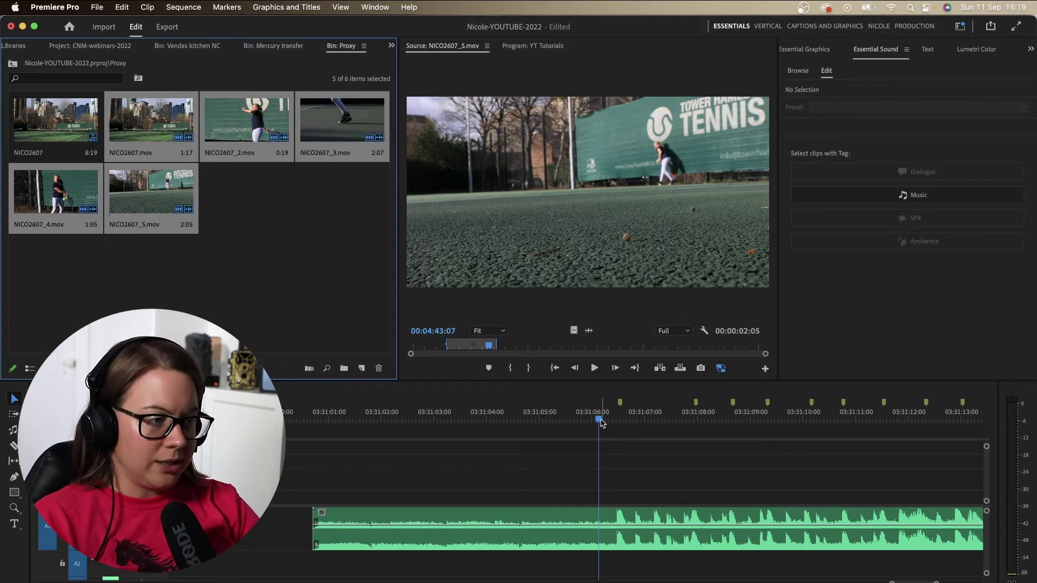
{"action": "mouse_move", "coordinate": [601, 422]}
{"action": "left_mouse_down"}
{"action": "mouse_move", "coordinate": [622, 422]}
{"action": "mouse_move", "coordinate": [606, 422]}
{"action": "left_mouse_up"}
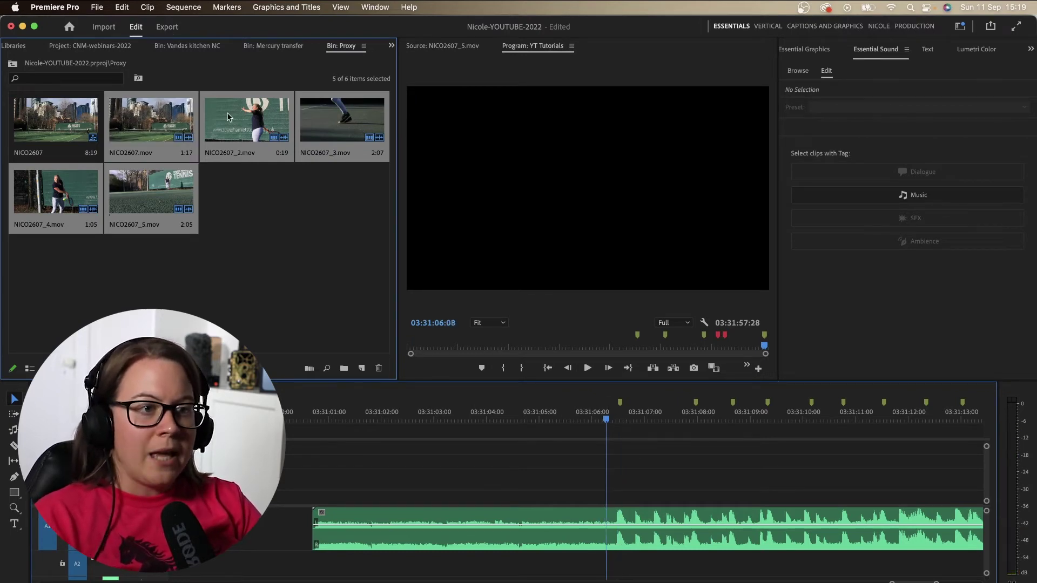
{"action": "left_click", "coordinate": [287, 194]}
{"action": "left_click", "coordinate": [170, 196]}
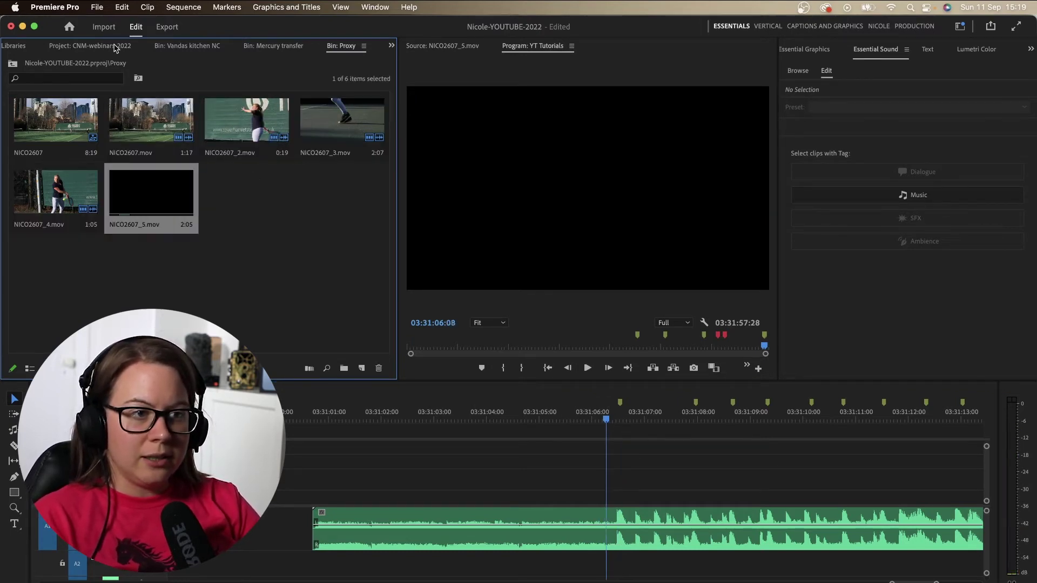
{"action": "left_click", "coordinate": [169, 129], "text": "shift"}
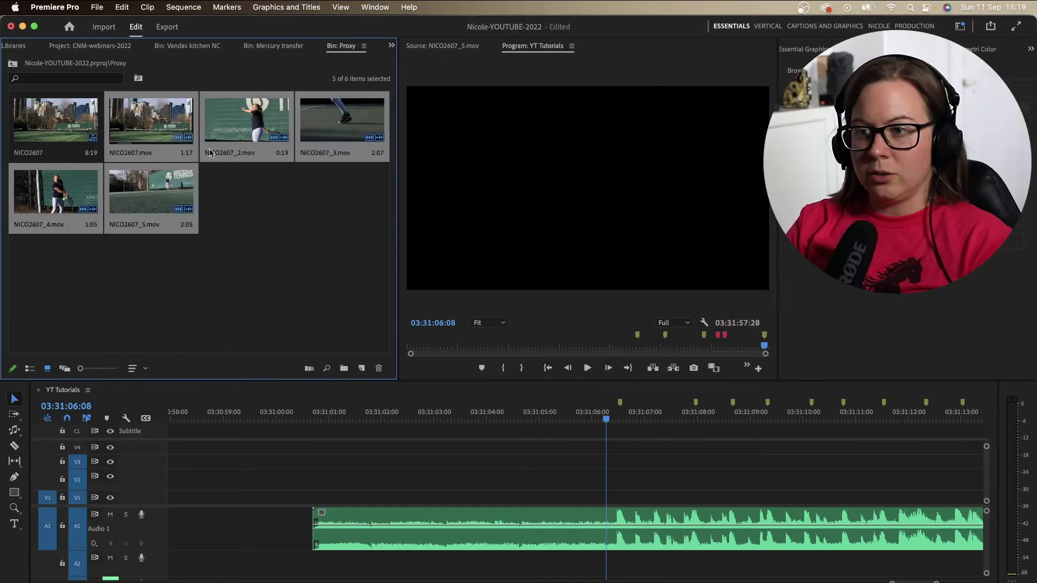
{"action": "left_click", "coordinate": [147, 7]}
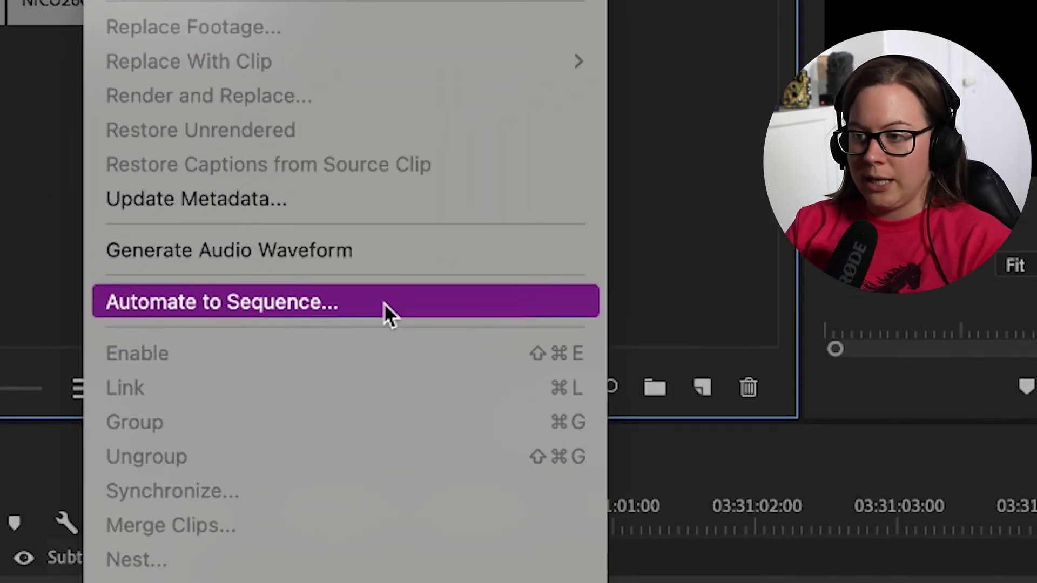
{"action": "left_click", "coordinate": [244, 337]}
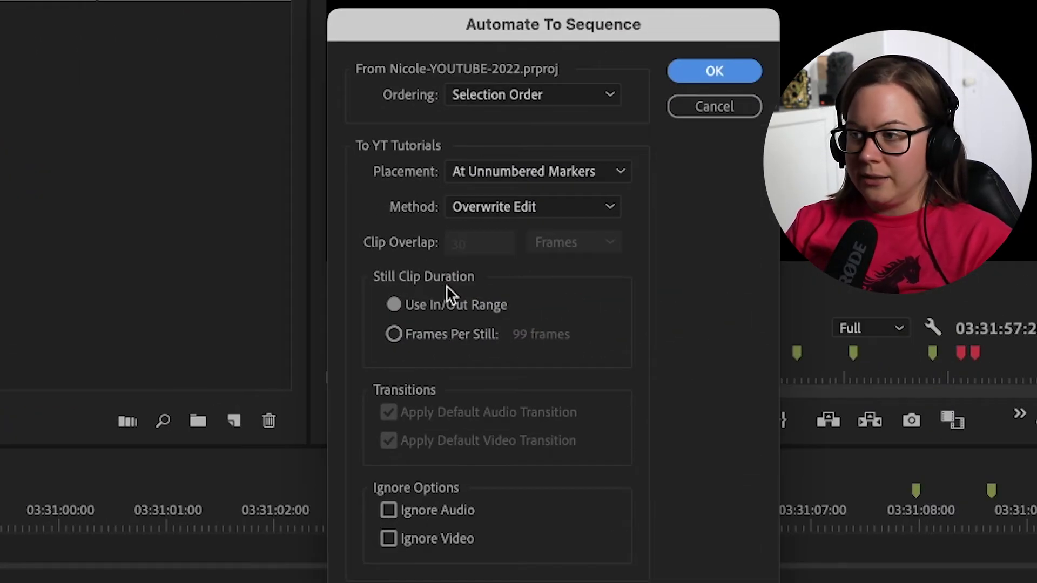
Step: Automate the clips to the YT Tutorials sequence with Selection Order, placement At Unnumbered Markers and the Overwrite Edit method
{"action": "left_click", "coordinate": [492, 96]}
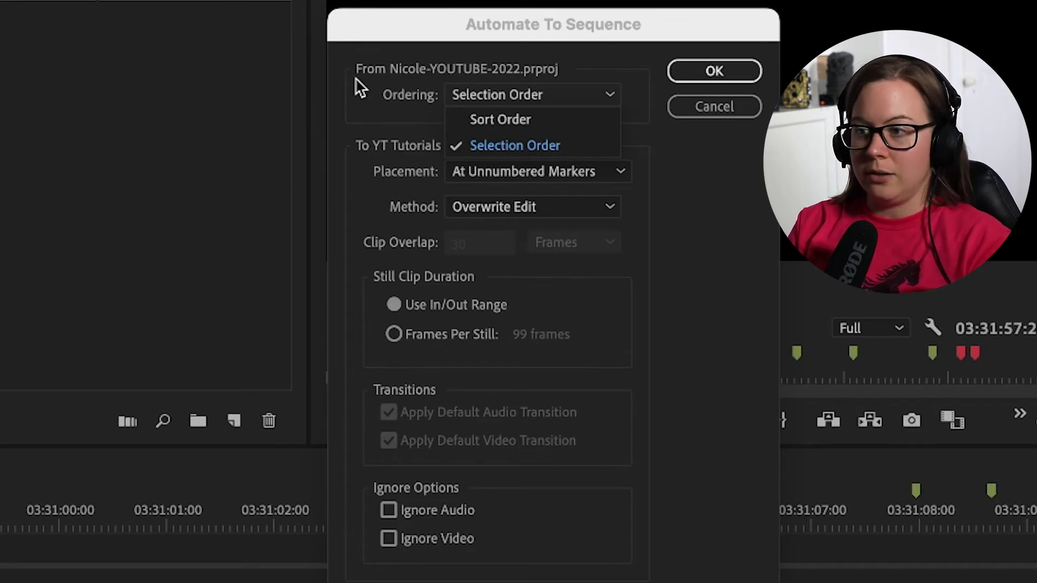
{"action": "left_click", "coordinate": [416, 106]}
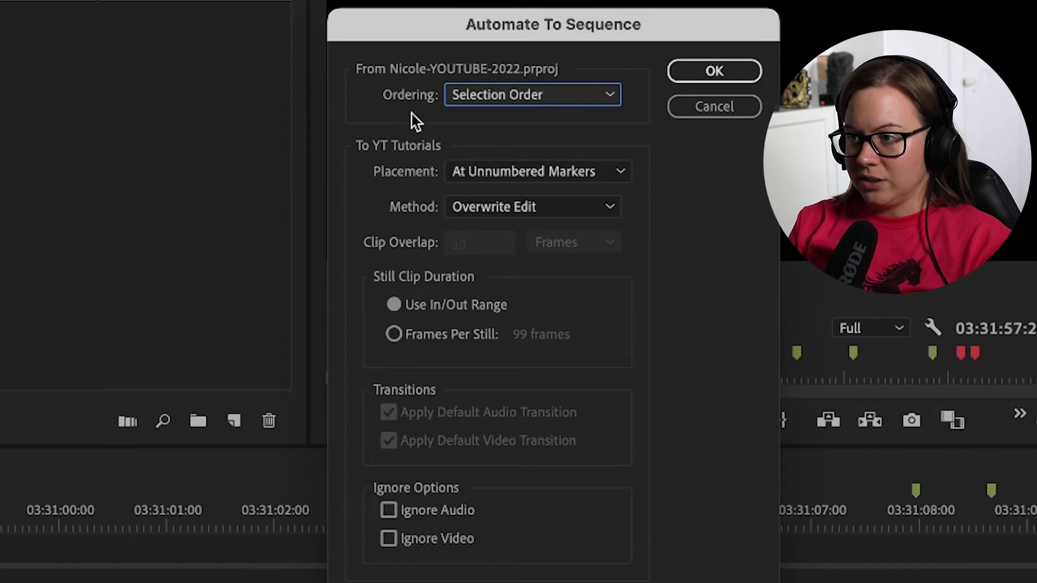
{"action": "left_click", "coordinate": [456, 171]}
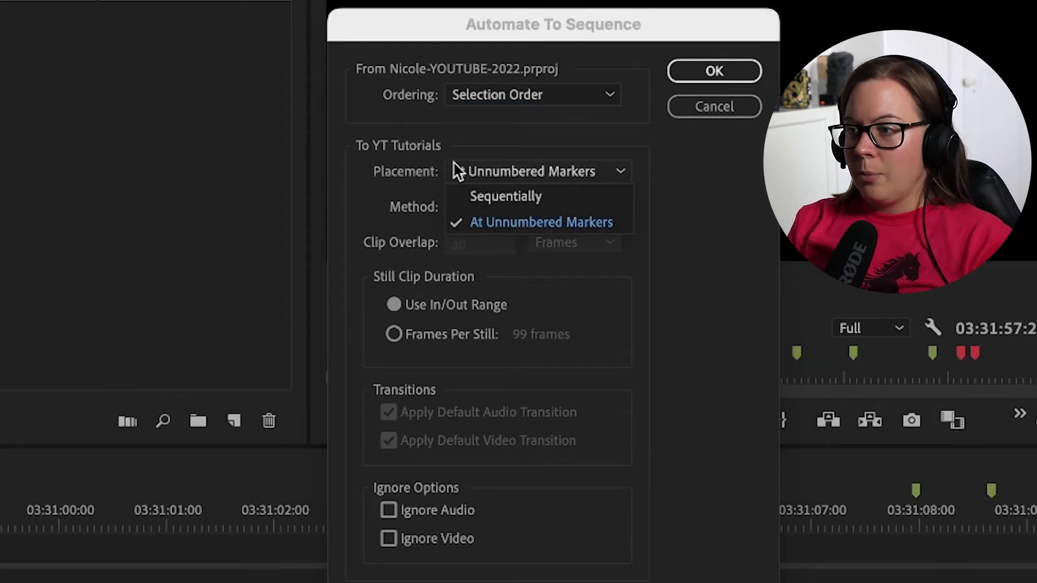
{"action": "left_click", "coordinate": [520, 194]}
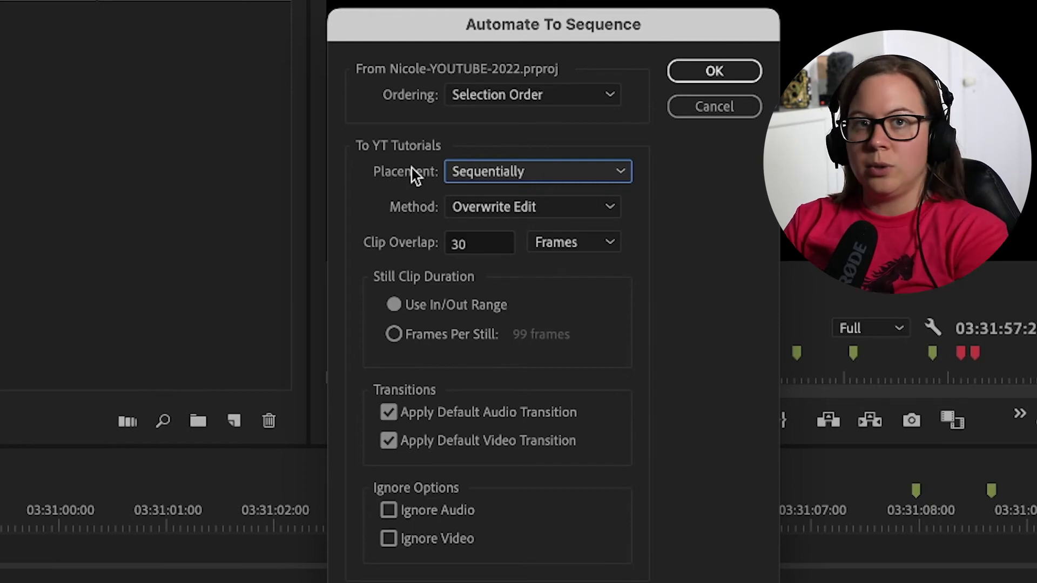
{"action": "left_click", "coordinate": [485, 172]}
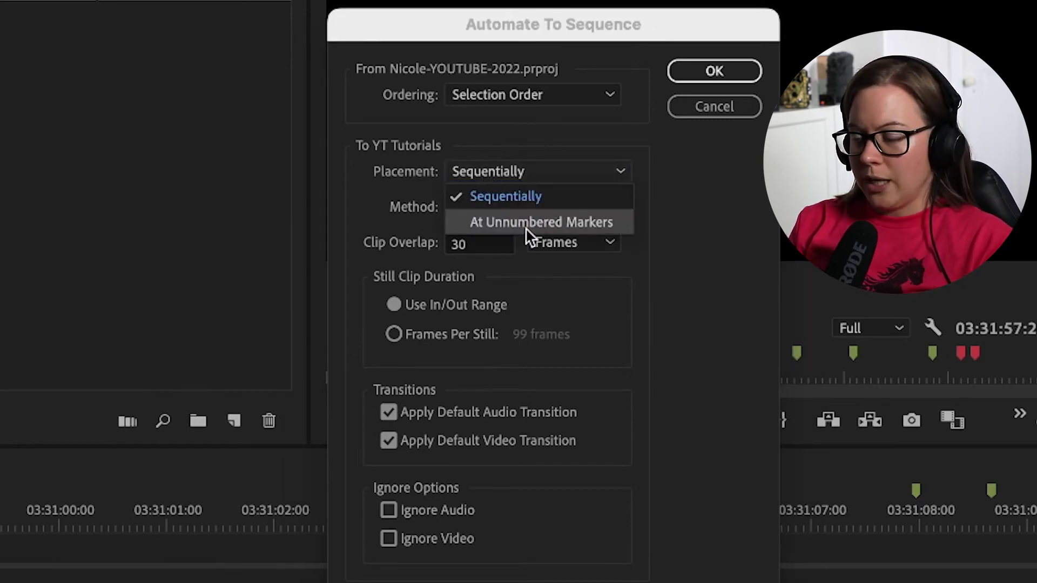
{"action": "left_click", "coordinate": [564, 222]}
{"action": "left_click", "coordinate": [492, 209]}
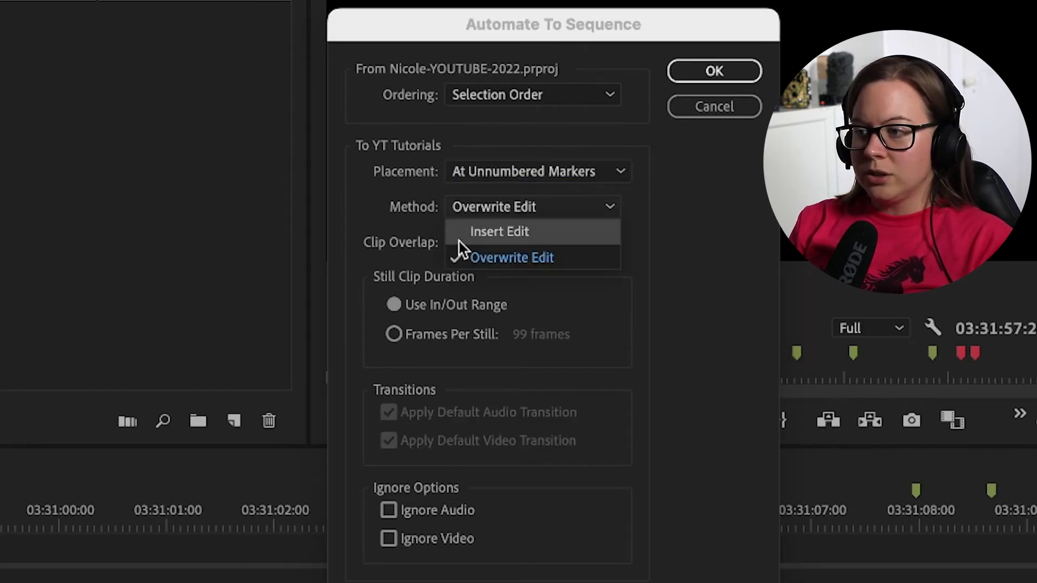
{"action": "left_click", "coordinate": [478, 258]}
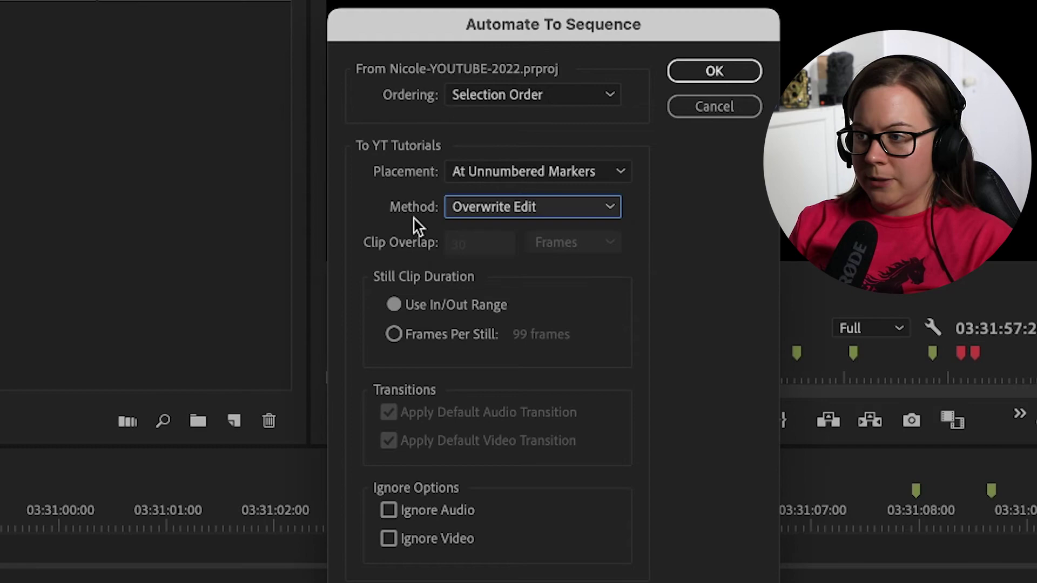
{"action": "left_click", "coordinate": [709, 71]}
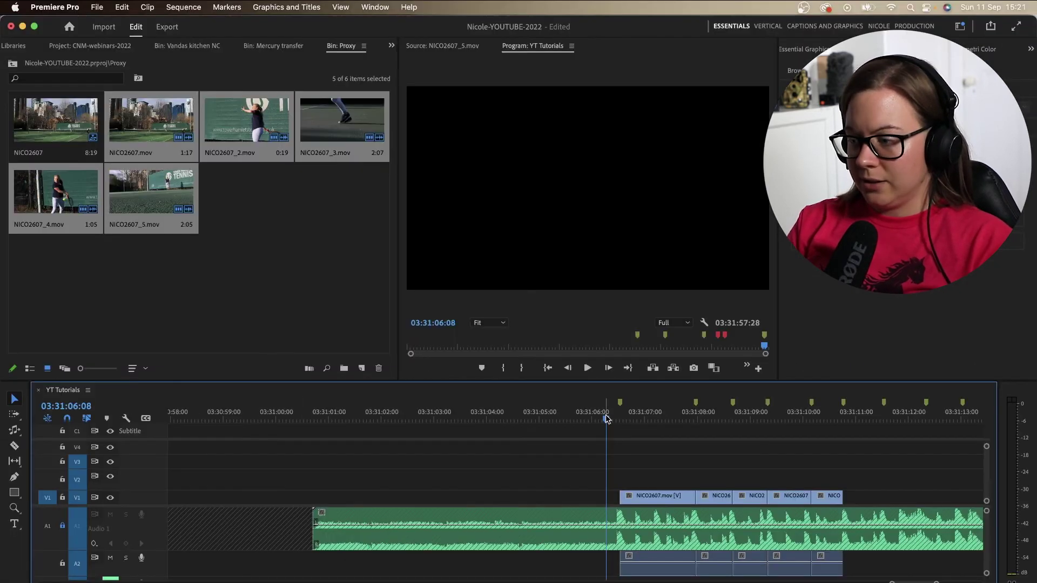
Step: Play the sequence from just before the first marker to check the clip cuts against the beat
{"action": "key", "text": "minus"}
{"action": "key", "text": "minus"}
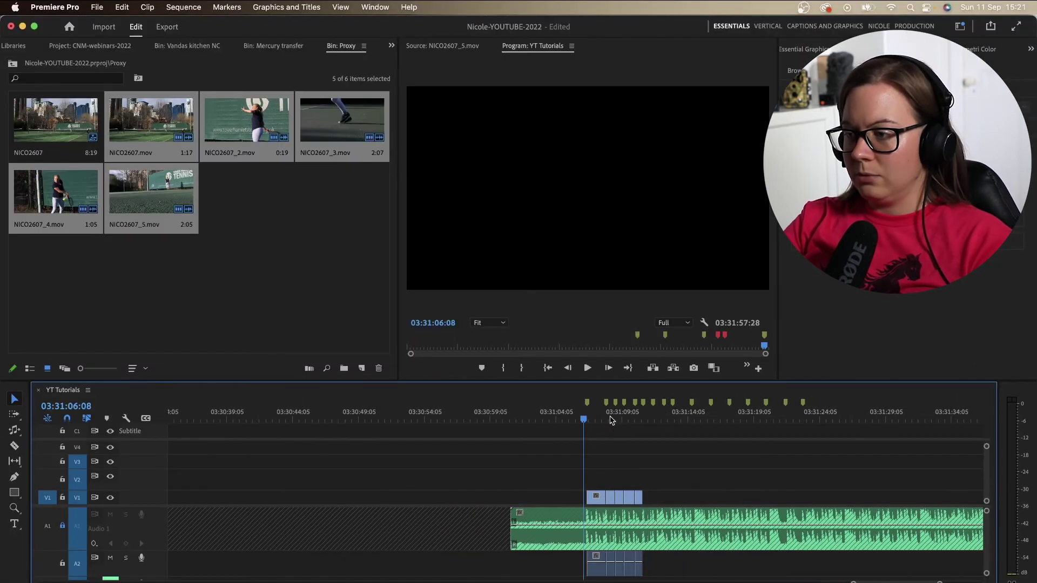
{"action": "key", "text": "equal"}
{"action": "key", "text": "equal"}
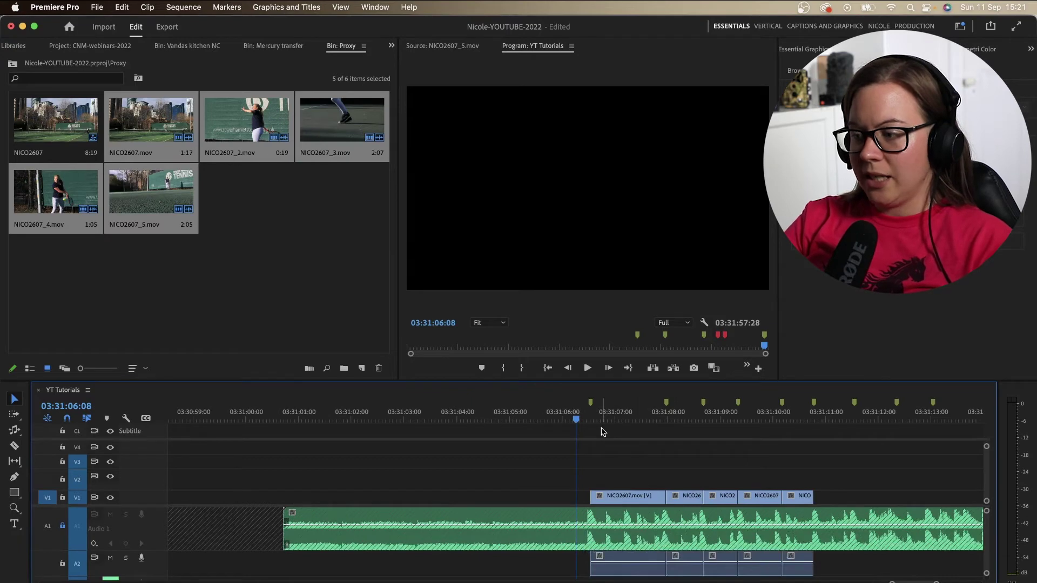
{"action": "key", "text": "minus"}
{"action": "key", "text": "minus"}
{"action": "key", "text": "equal"}
{"action": "key", "text": "equal"}
{"action": "key", "text": "equal"}
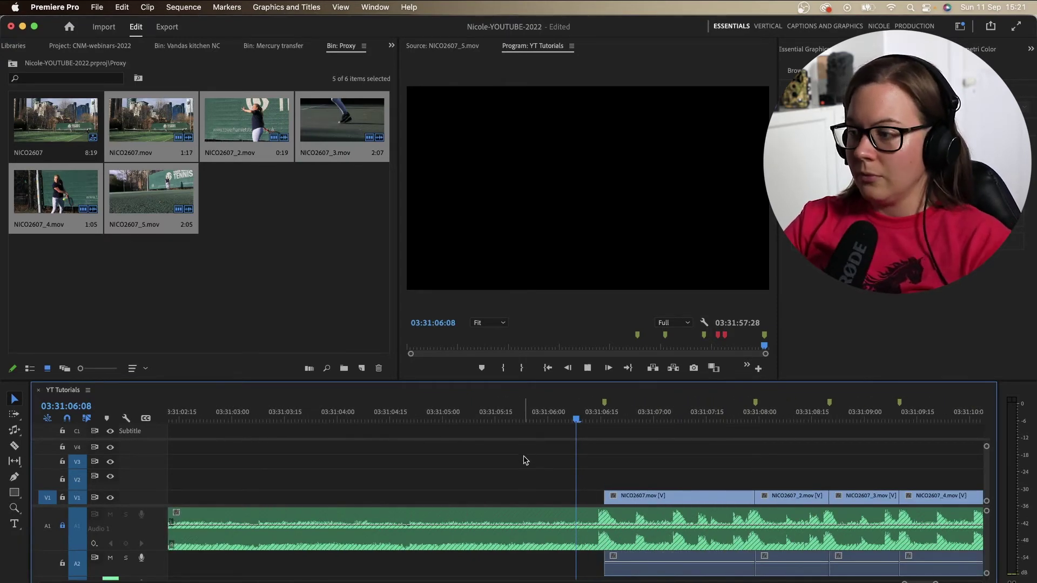
{"action": "key", "text": "space"}
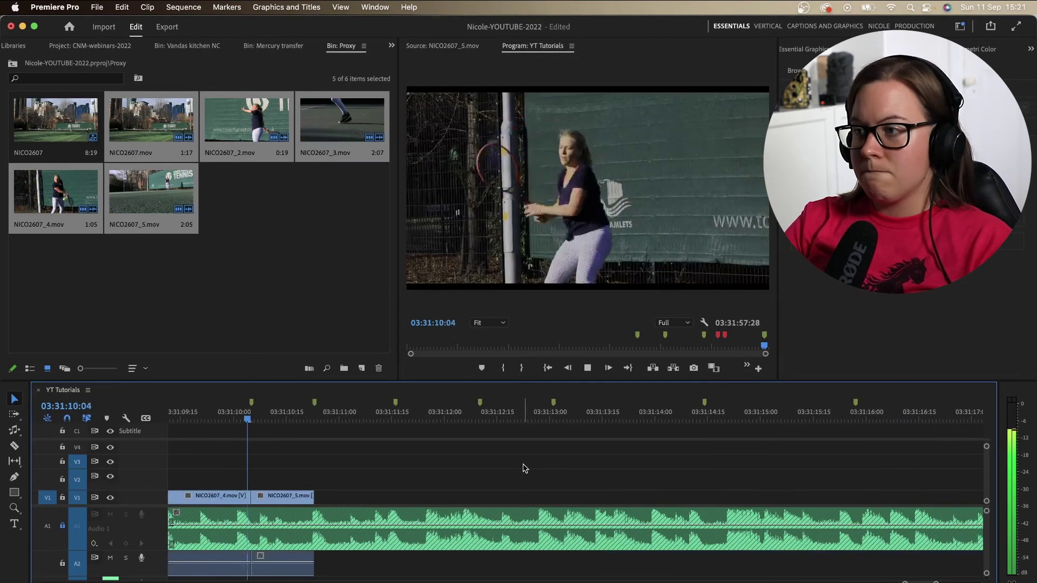
Step: Place the playhead on the marker at the end of the last placed clip, at 03:31:10:23
{"action": "key", "text": "minus"}
{"action": "key", "text": "minus"}
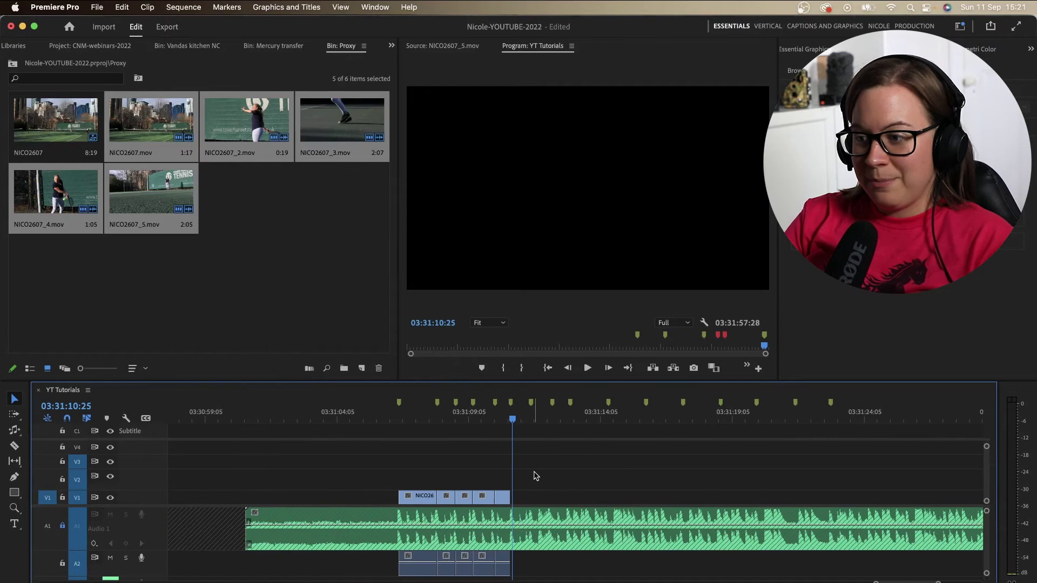
{"action": "key", "text": "Left"}
{"action": "key", "text": "Left"}
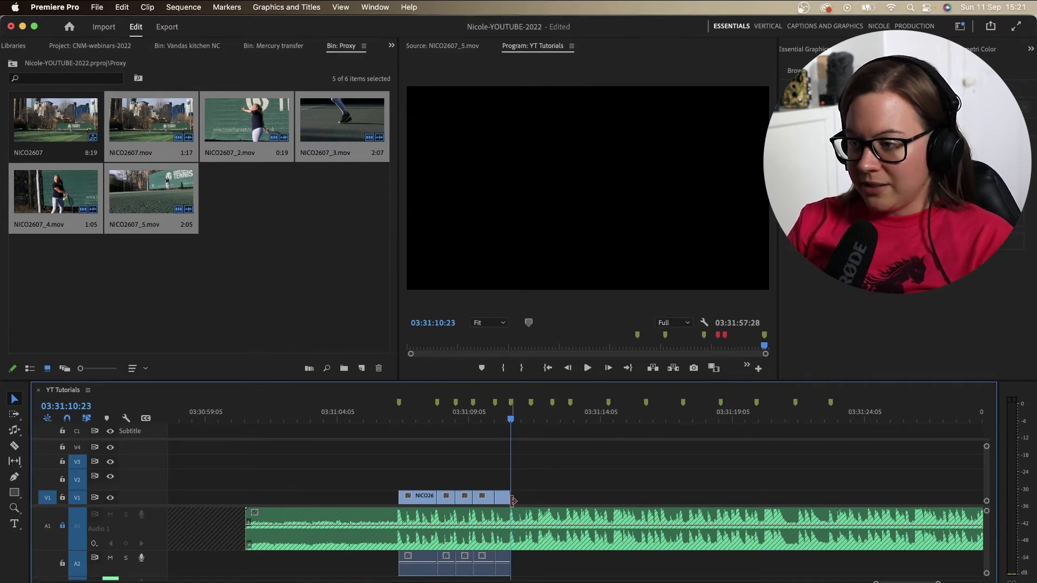
{"action": "key", "text": "equal"}
{"action": "key", "text": "equal"}
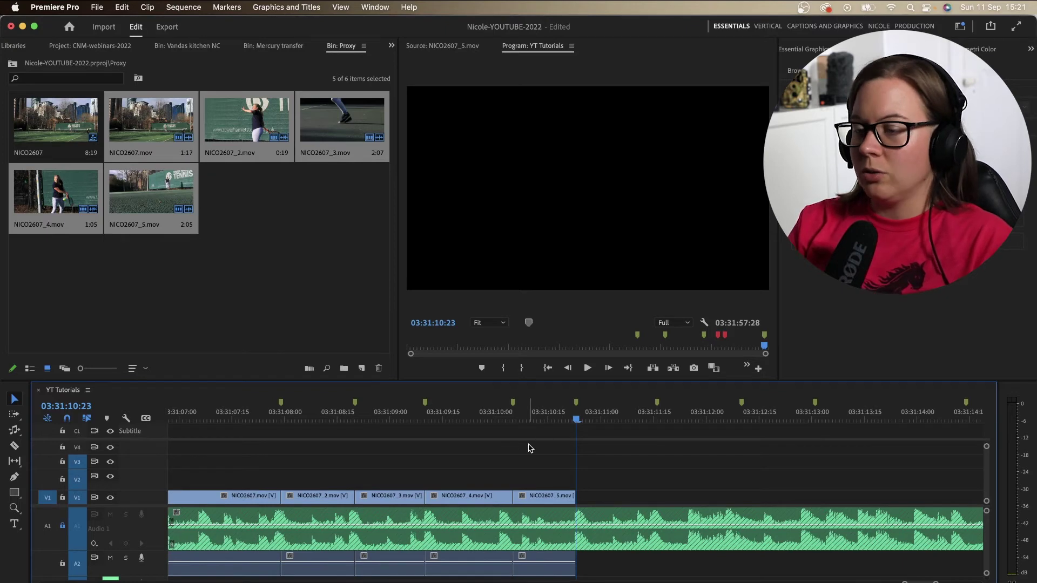
Step: Set new in and out points in NICO2607.mov for a range of 1:11
{"action": "left_click", "coordinate": [273, 242]}
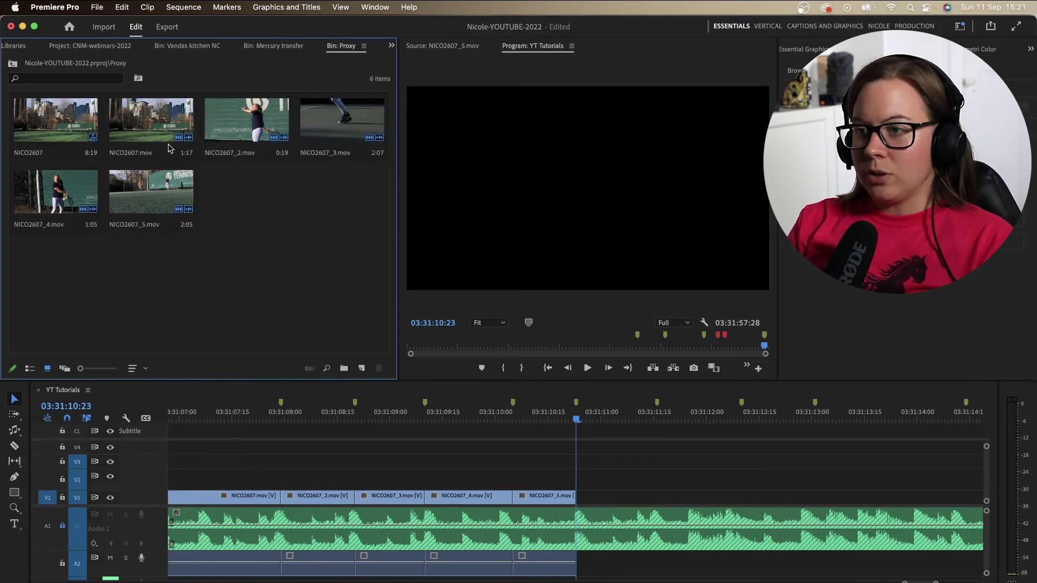
{"action": "left_click_drag", "start_coordinate": [173, 130], "coordinate": [483, 257]}
{"action": "left_click_drag", "start_coordinate": [589, 344], "coordinate": [660, 350]}
{"action": "key", "text": "i"}
{"action": "key", "text": "o"}
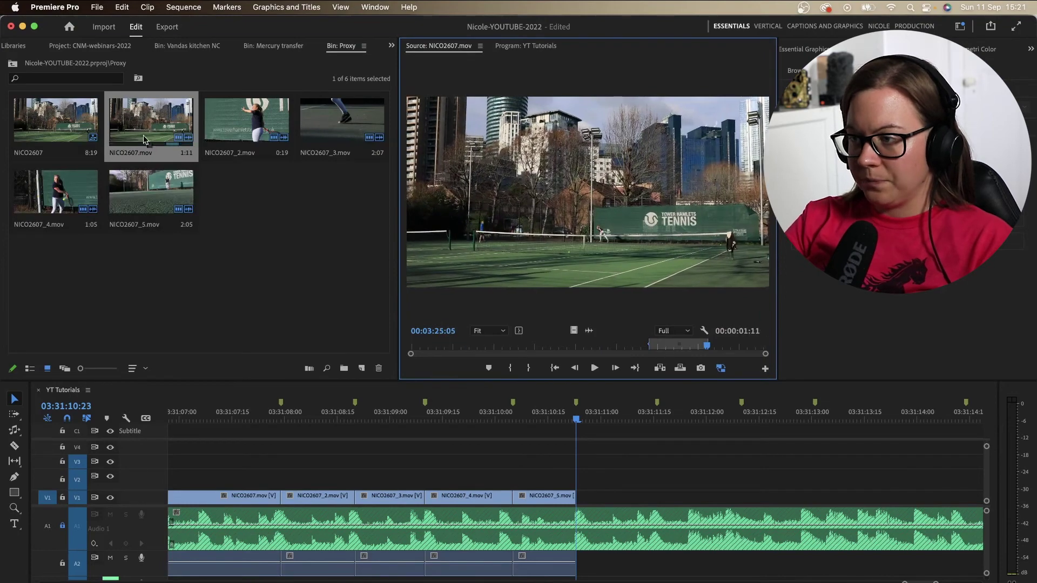
Step: Set a new 0:14 range in NICO2607_2.mov from a different part of the clip
{"action": "double_click", "coordinate": [246, 122]}
{"action": "left_click_drag", "start_coordinate": [648, 345], "coordinate": [764, 349]}
{"action": "key", "text": "i"}
Step: Set new in and out points in NICO2607_3.mov for a range of 1:16
{"action": "double_click", "coordinate": [341, 122]}
{"action": "left_click_drag", "start_coordinate": [605, 346], "coordinate": [695, 350]}
{"action": "key", "text": "i"}
{"action": "key", "text": "o"}
Step: Set new in and out points in NICO2607_4.mov, and a 2:02 range in NICO2607_5.mov
{"action": "double_click", "coordinate": [55, 192]}
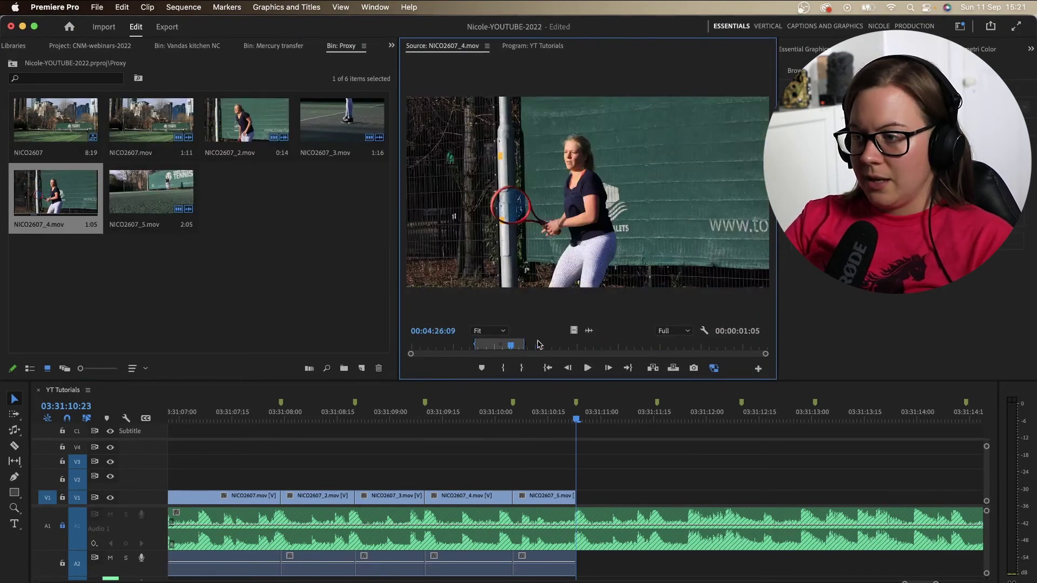
{"action": "key", "text": "i"}
{"action": "left_click_drag", "start_coordinate": [537, 344], "coordinate": [673, 349]}
{"action": "key", "text": "o"}
{"action": "double_click", "coordinate": [151, 192]}
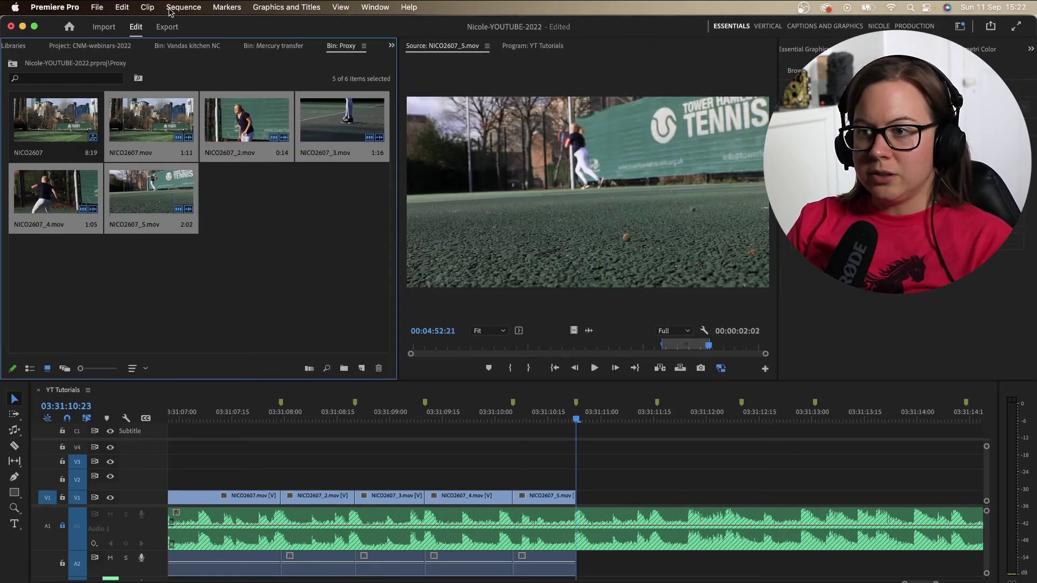
Step: Automate the five re-trimmed clips to the sequence in Selection Order at unnumbered markers as an Overwrite Edit
{"action": "left_click", "coordinate": [148, 8]}
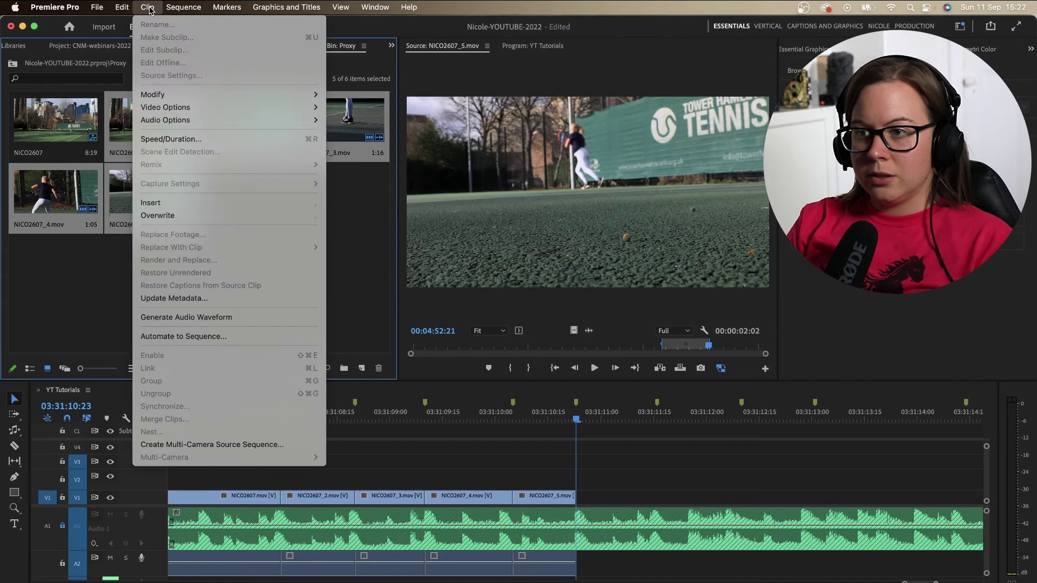
{"action": "left_click", "coordinate": [184, 336]}
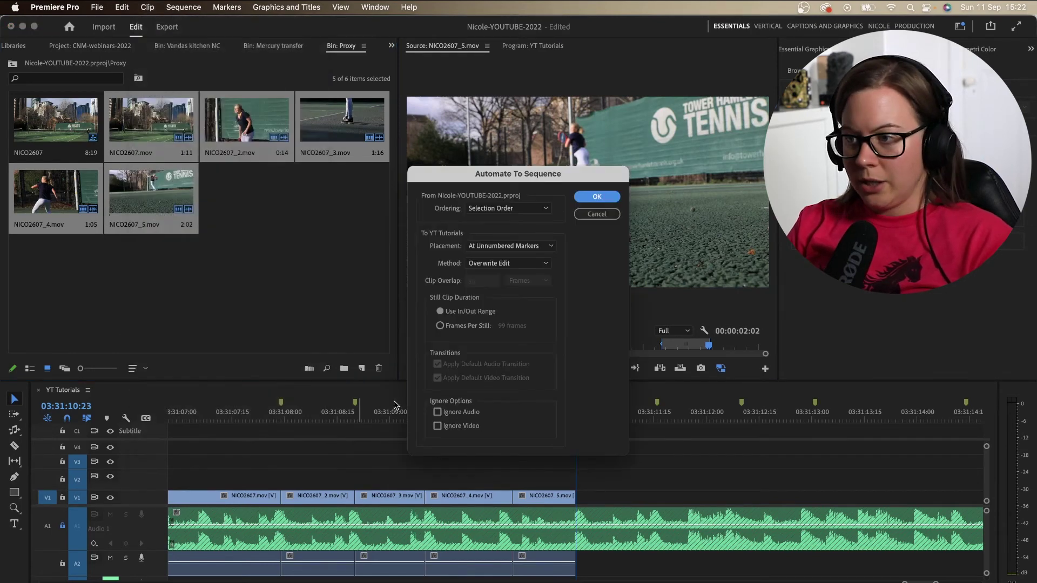
{"action": "left_click", "coordinate": [596, 197]}
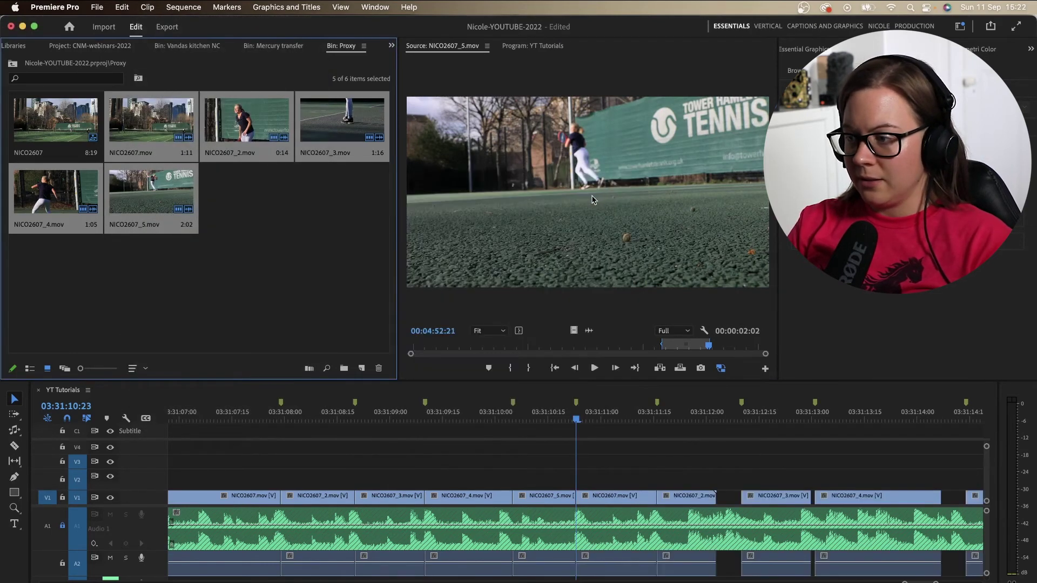
Step: Extend the ends of the second NICO2607_2, NICO2607_3 and NICO2607_4 clips on V1 to close the gaps before the next clips
{"action": "left_click", "coordinate": [724, 504]}
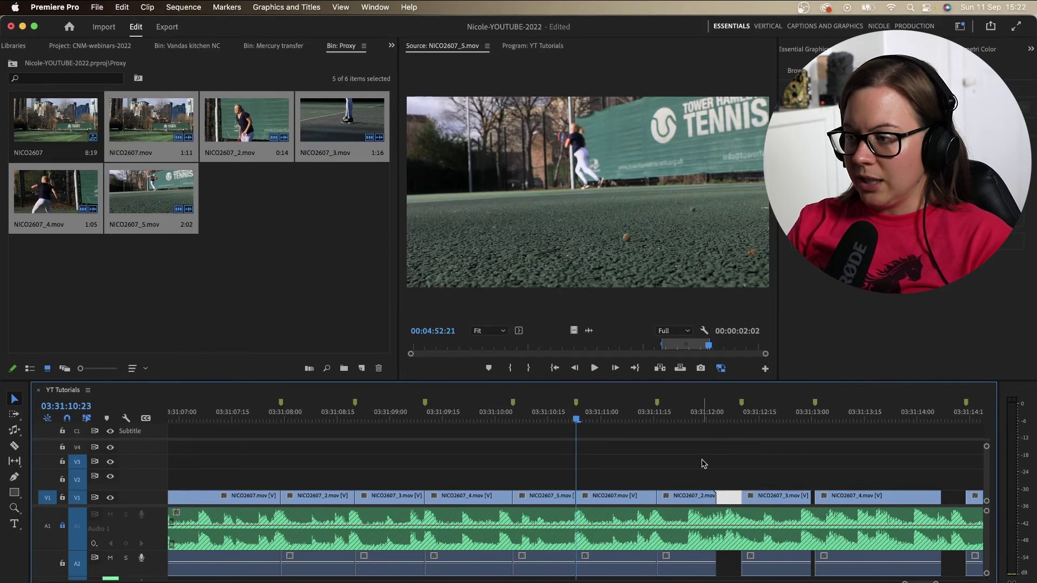
{"action": "left_click", "coordinate": [705, 418]}
{"action": "left_click", "coordinate": [701, 502]}
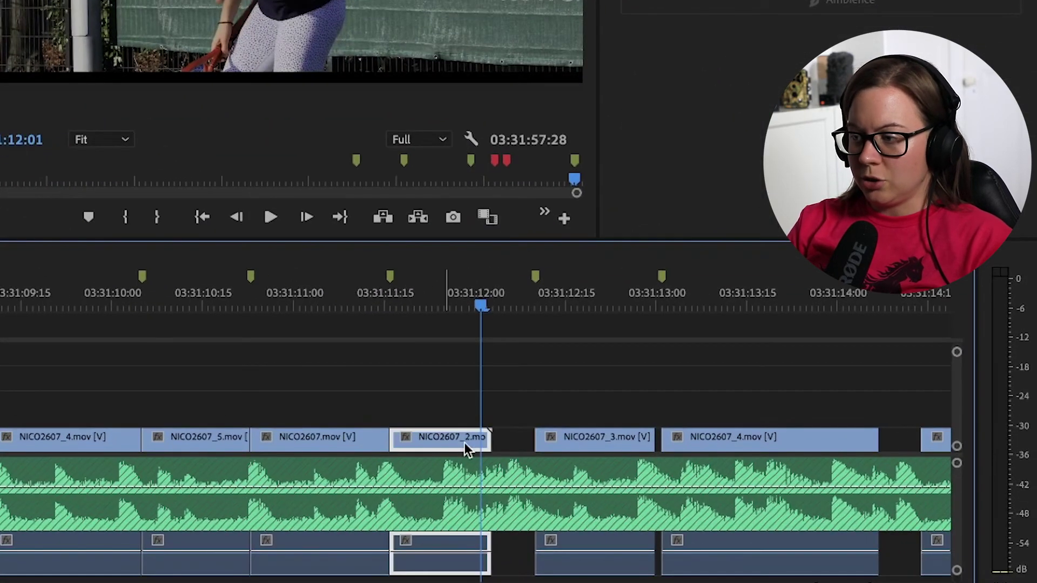
{"action": "left_click_drag", "start_coordinate": [466, 450], "coordinate": [508, 450]}
{"action": "left_click_drag", "start_coordinate": [435, 439], "coordinate": [390, 439]}
{"action": "left_click_drag", "start_coordinate": [646, 441], "coordinate": [661, 440]}
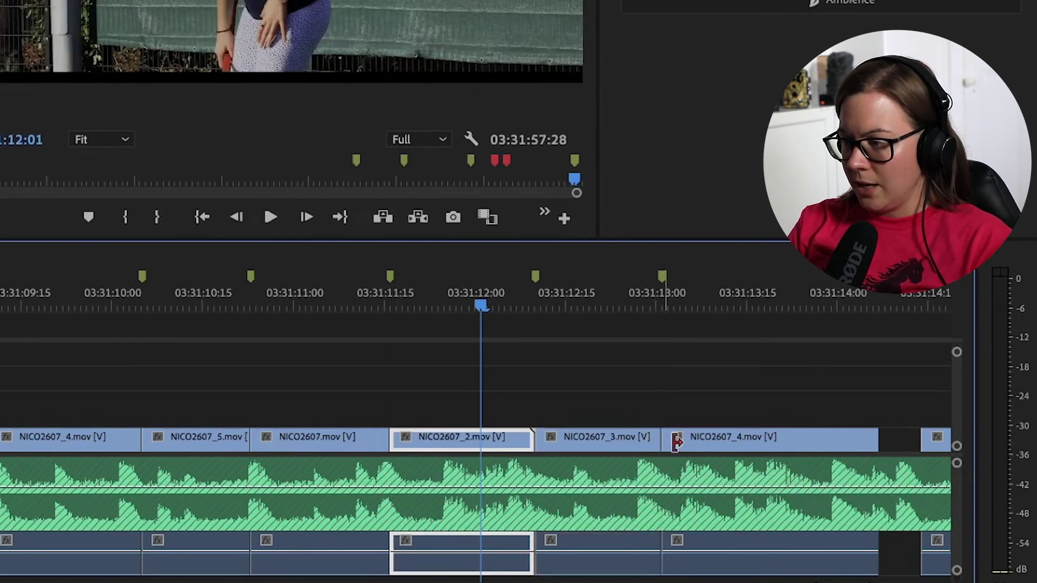
{"action": "left_click_drag", "start_coordinate": [878, 440], "coordinate": [920, 440]}
Step: Play back the assembled edit from the first clip at 03:31:06:16 with the program view maximized, and restore the view
{"action": "key", "text": "minus"}
{"action": "key", "text": "minus"}
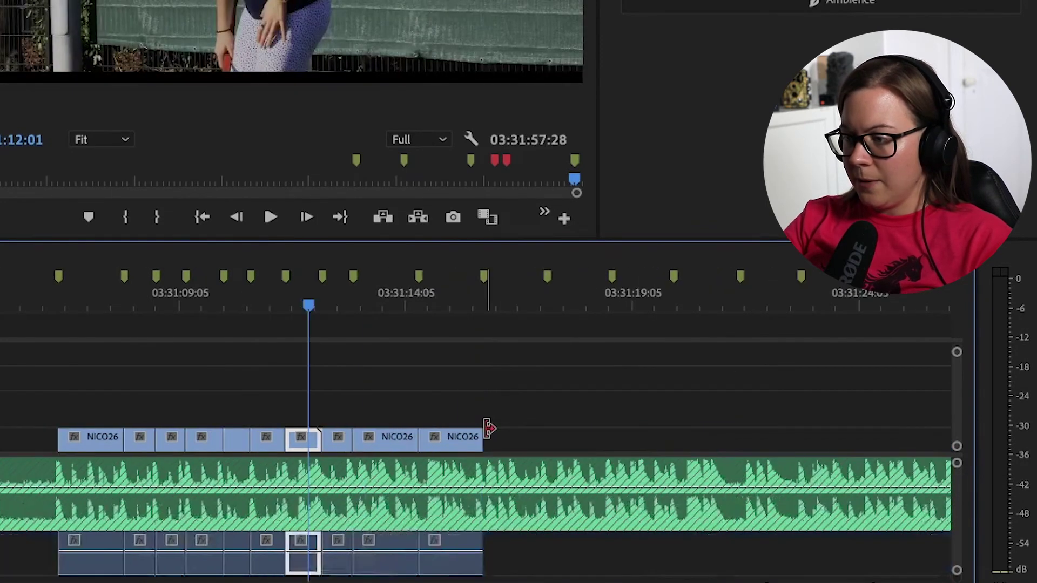
{"action": "key", "text": "minus"}
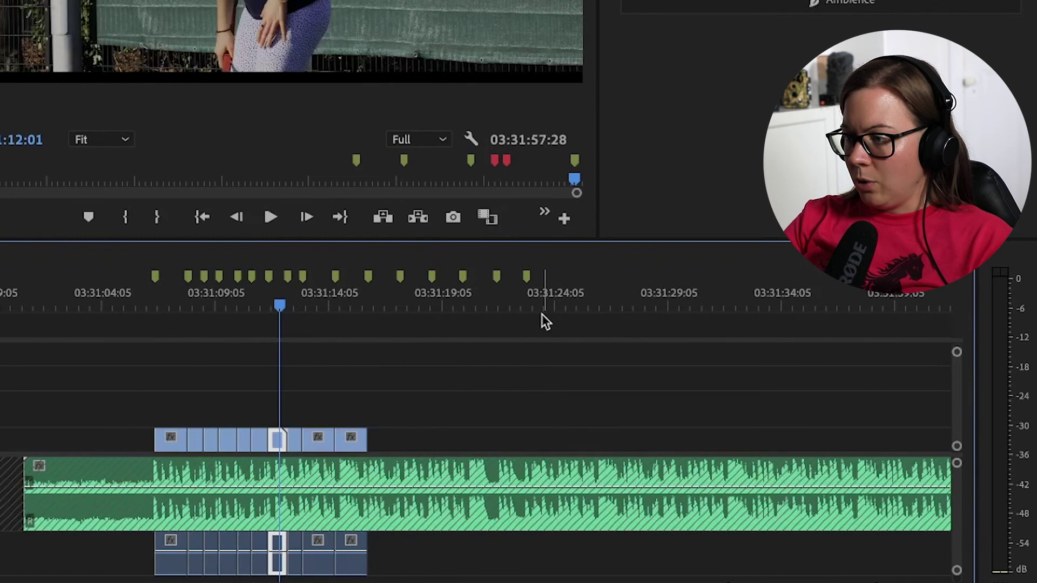
{"action": "key", "text": "equal"}
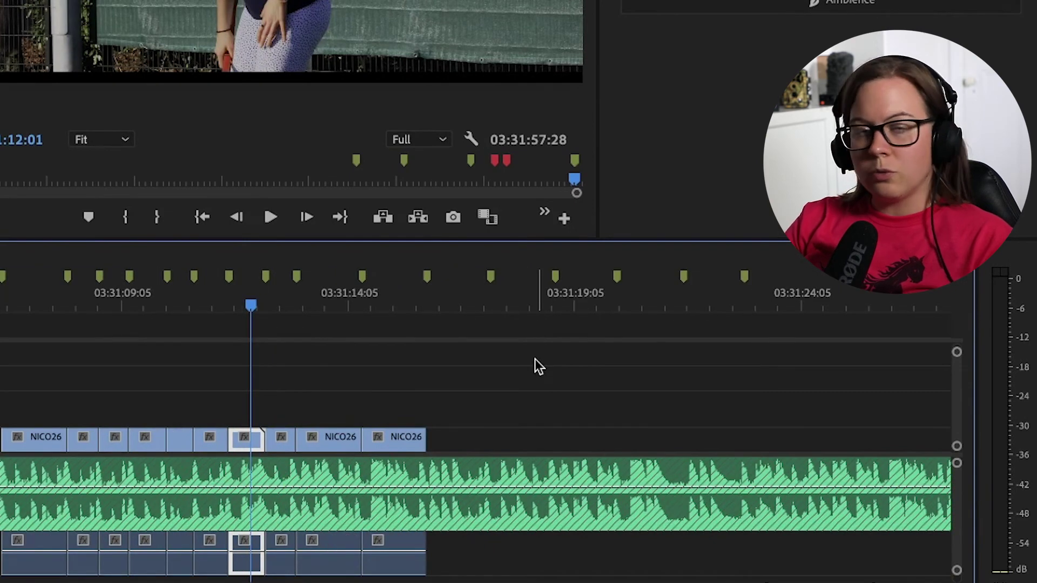
{"action": "key", "text": "minus"}
{"action": "left_click", "coordinate": [120, 307]}
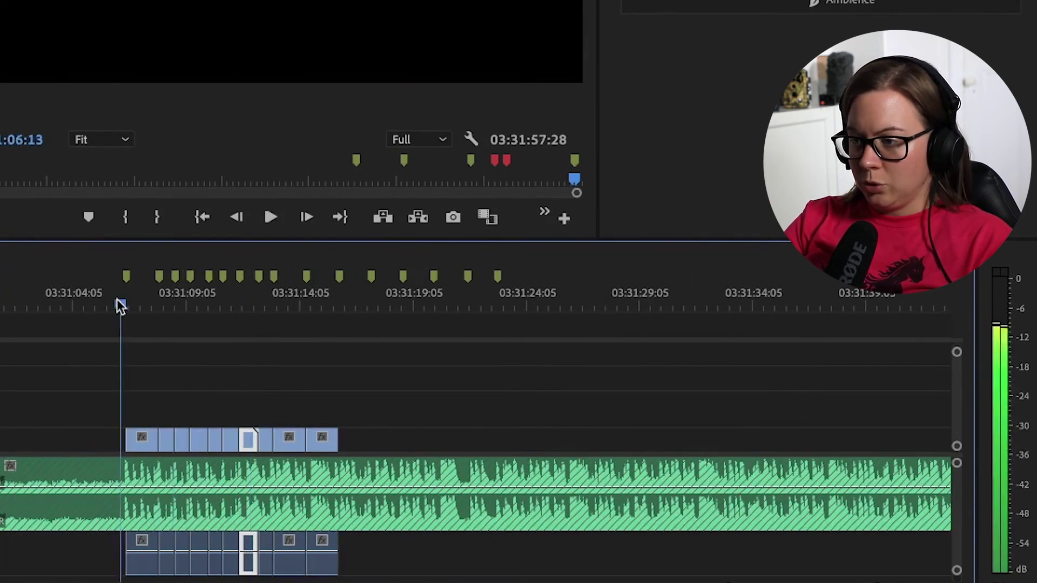
{"action": "left_click_drag", "start_coordinate": [117, 300], "coordinate": [128, 307]}
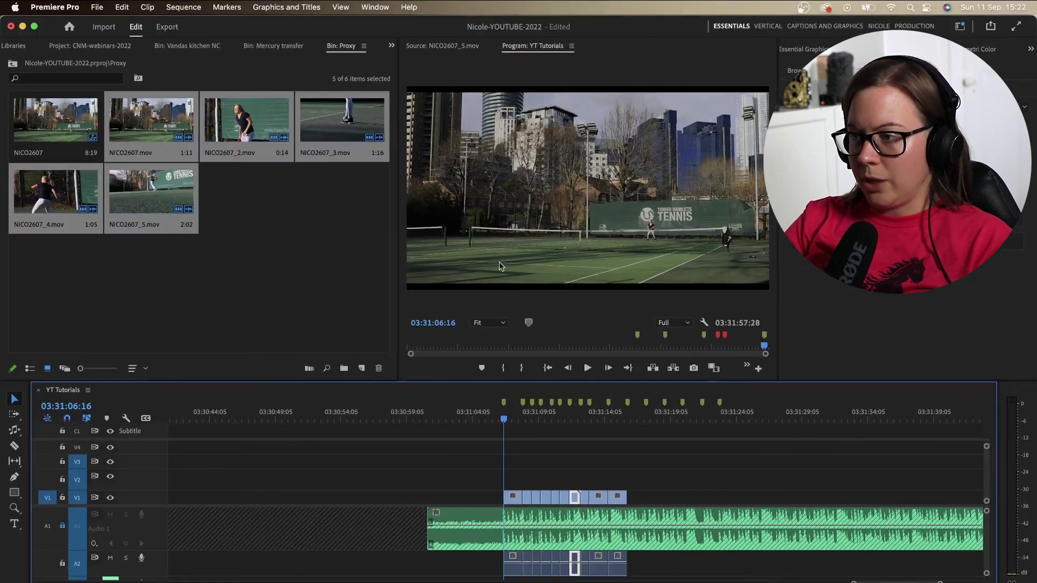
{"action": "left_click", "coordinate": [491, 172]}
{"action": "key", "text": "grave"}
{"action": "key", "text": "space"}
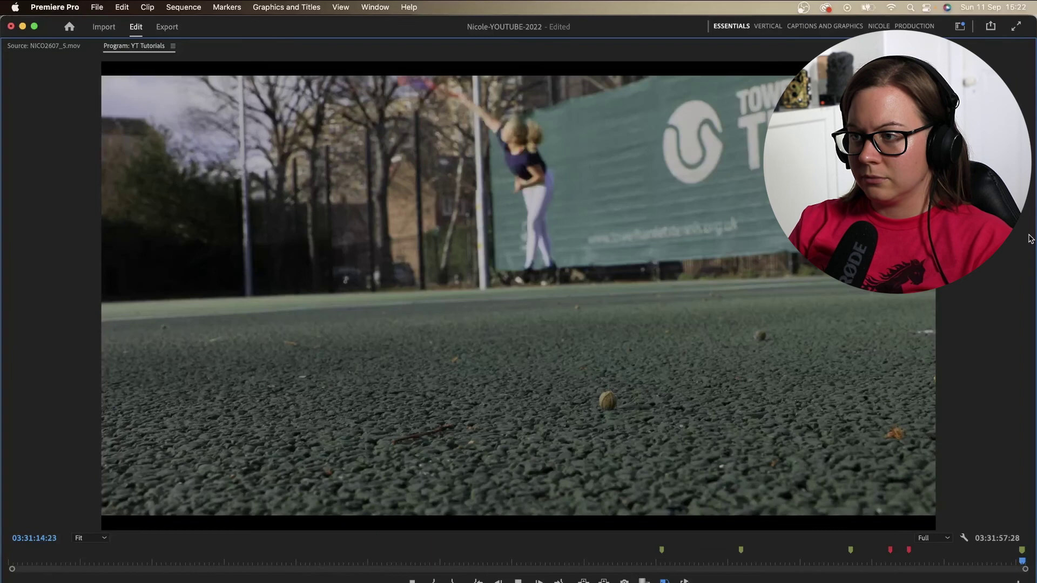
{"action": "key", "text": "grave"}
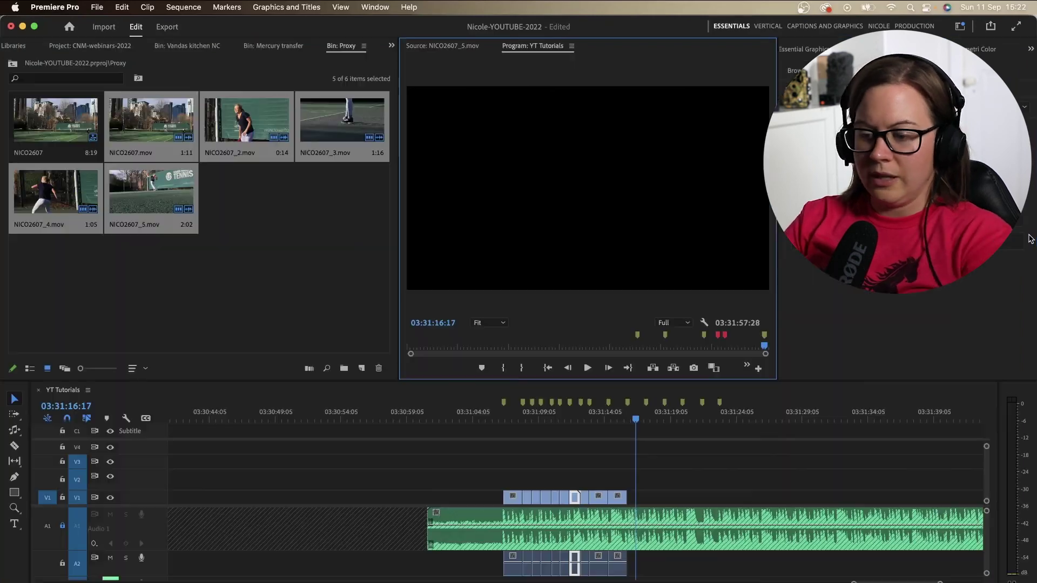
Step: Examine the timeline around the end of the last clip and the earlier cuts against the beat markers
{"action": "left_click_drag", "start_coordinate": [635, 419], "coordinate": [631, 421]}
{"action": "key", "text": "equal"}
{"action": "key", "text": "equal"}
{"action": "key", "text": "equal"}
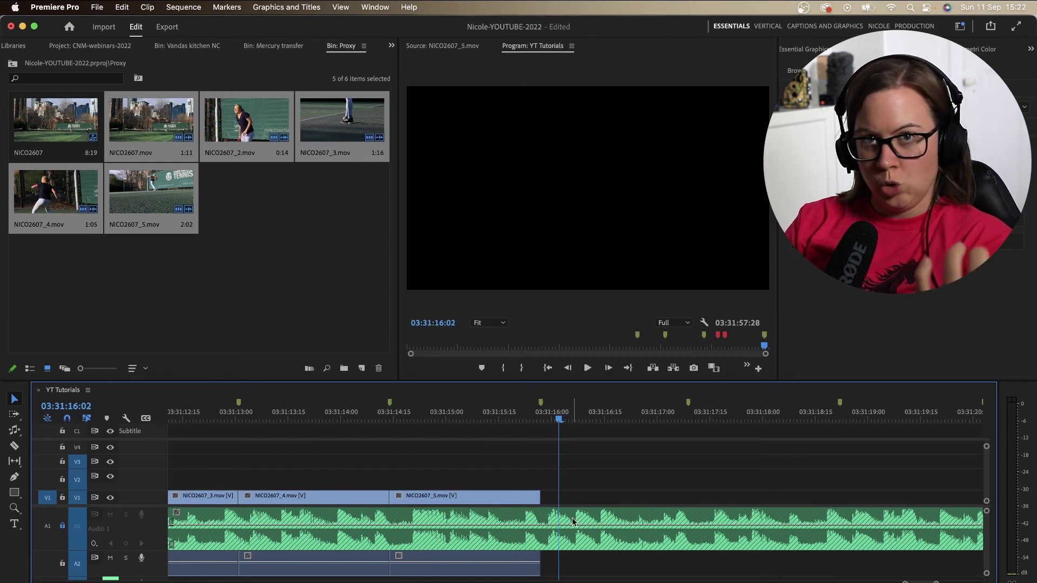
{"action": "left_click", "coordinate": [527, 420]}
{"action": "key", "text": "minus"}
{"action": "key", "text": "minus"}
{"action": "key", "text": "minus"}
{"action": "left_click", "coordinate": [515, 417]}
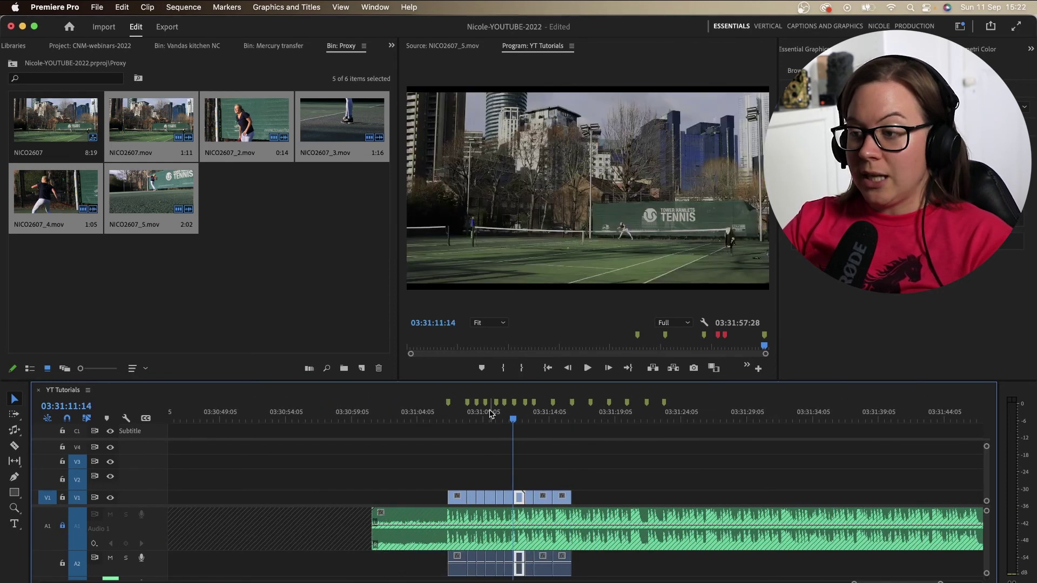
{"action": "left_click", "coordinate": [490, 415]}
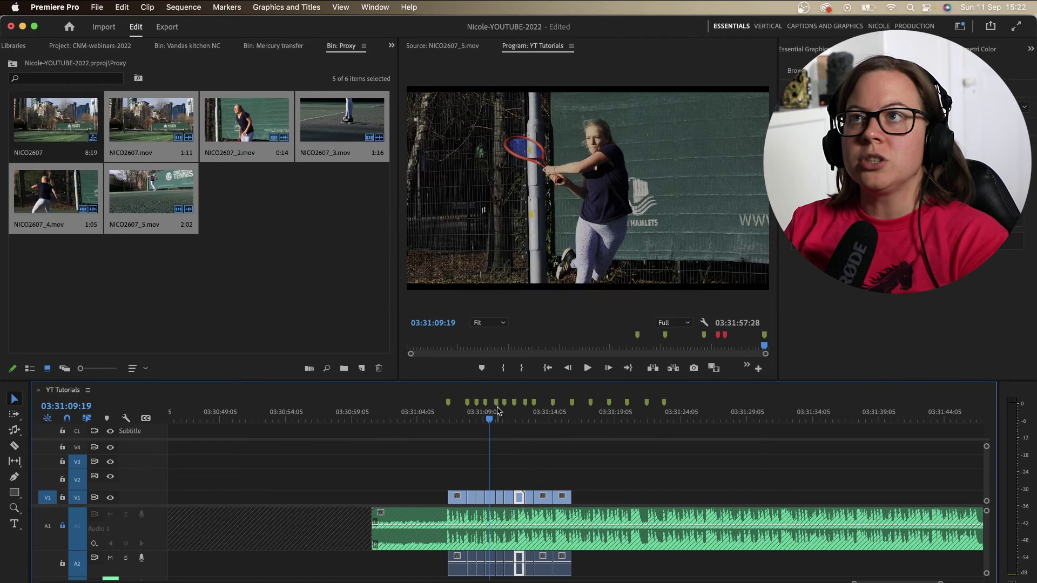